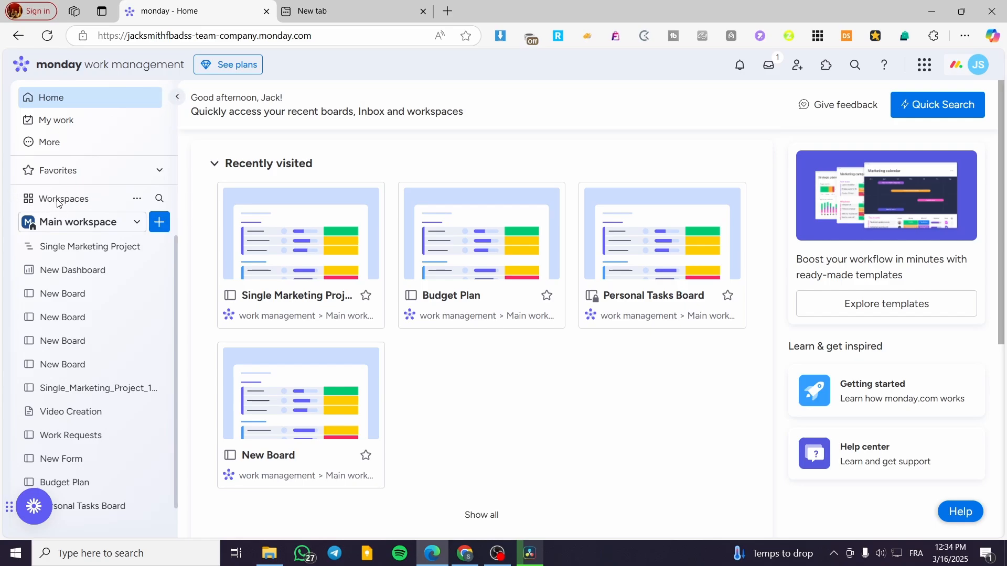
click(104, 229)
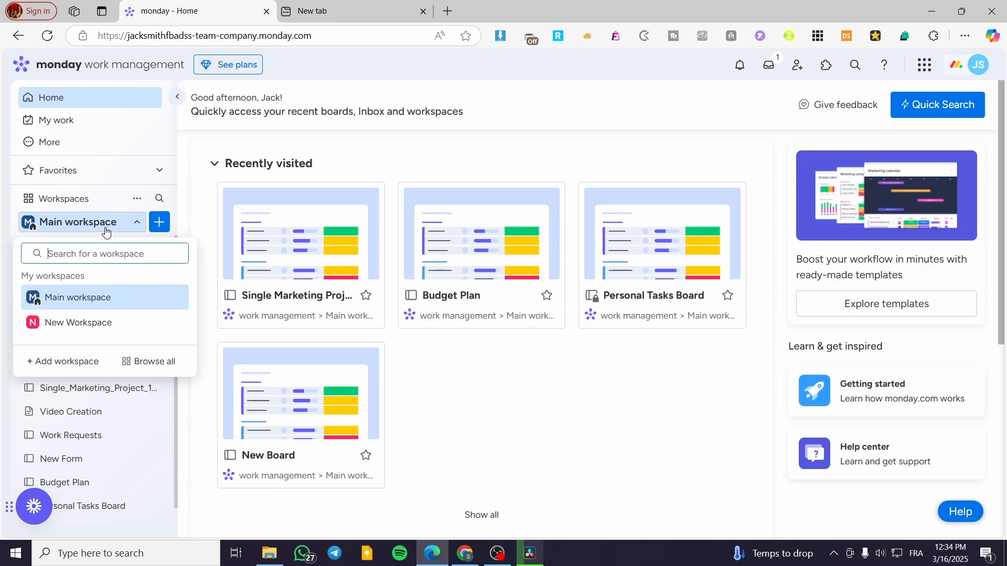
click(128, 229)
click(157, 227)
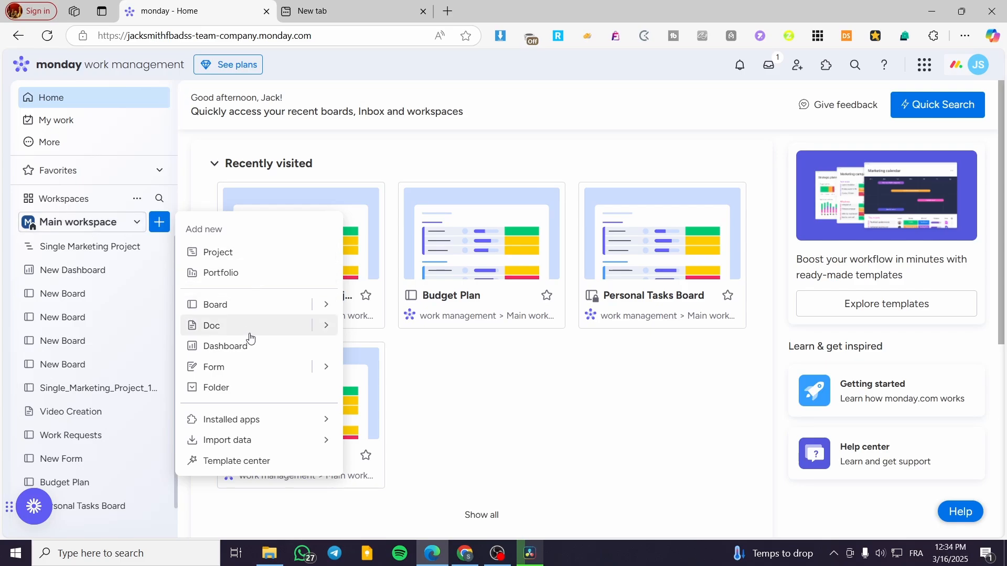
click(241, 281)
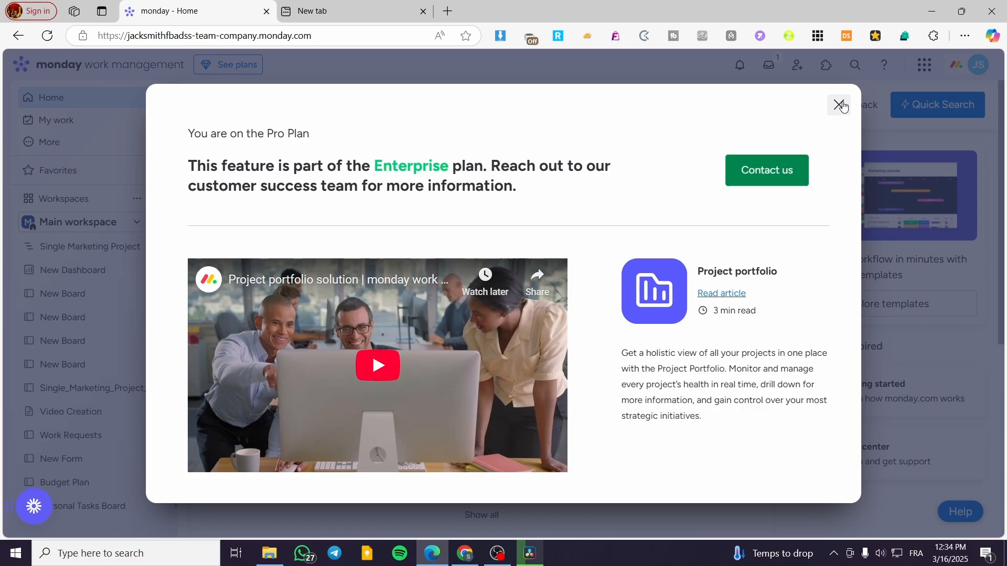
click(838, 104)
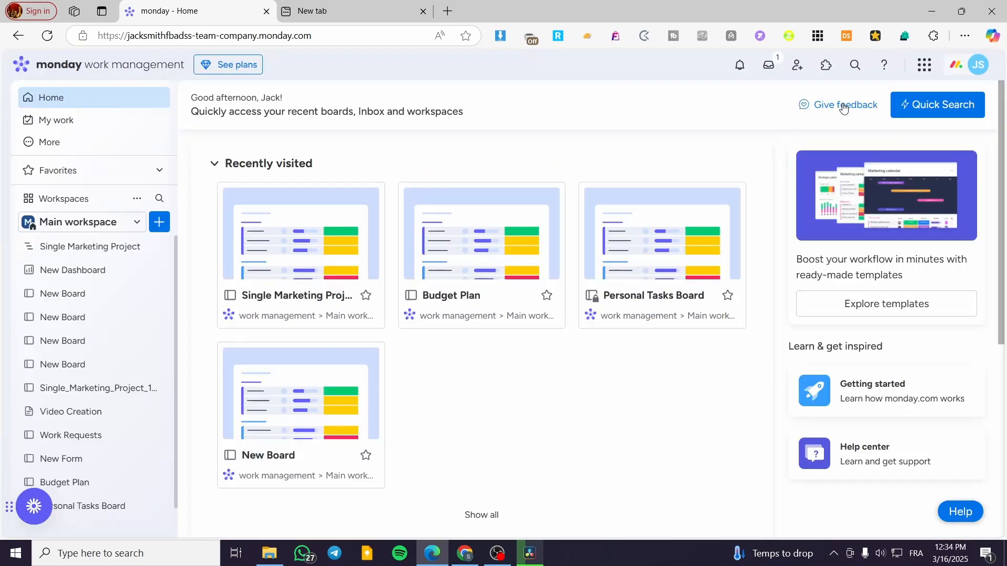
click(159, 222)
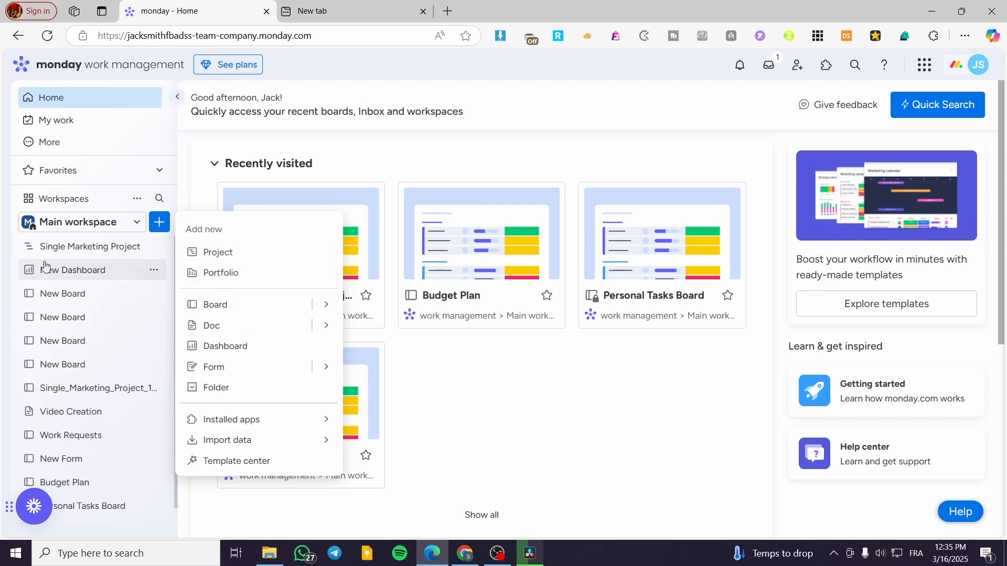
- Open the Single Marketing Project and New Dashboard to review their task table and widgets
click(102, 247)
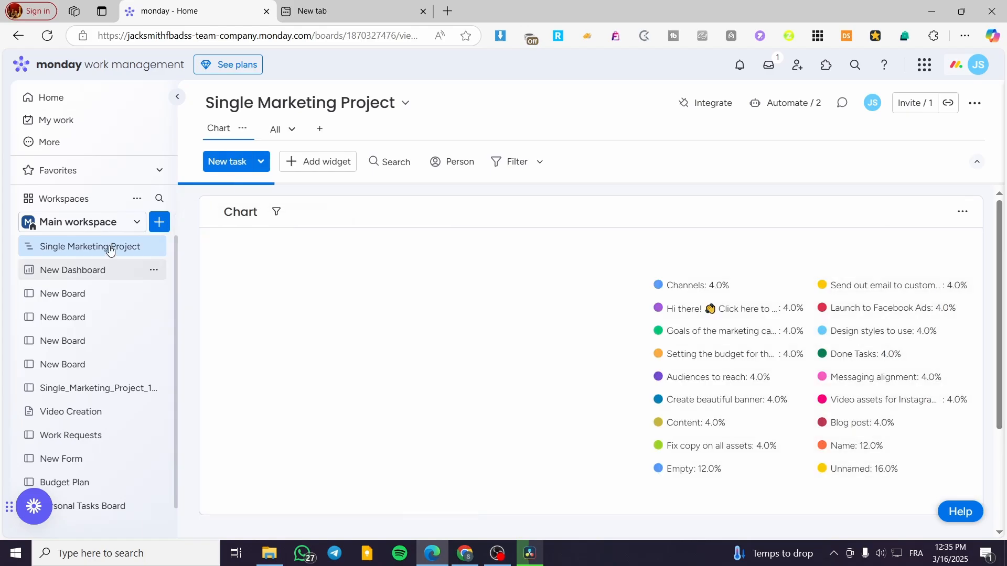
click(240, 128)
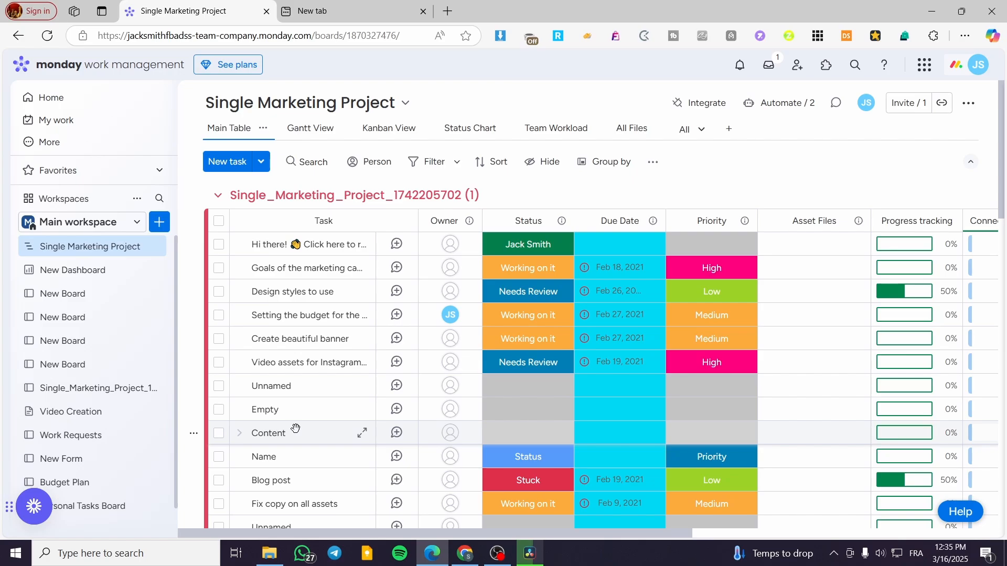
click(91, 278)
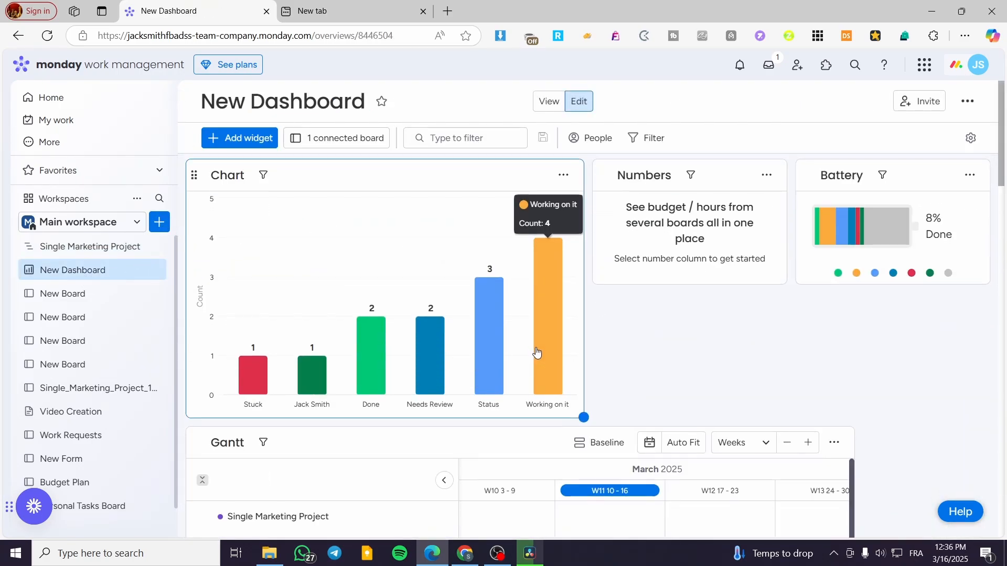
scroll(537, 353, down, 8)
scroll(409, 332, up, 10)
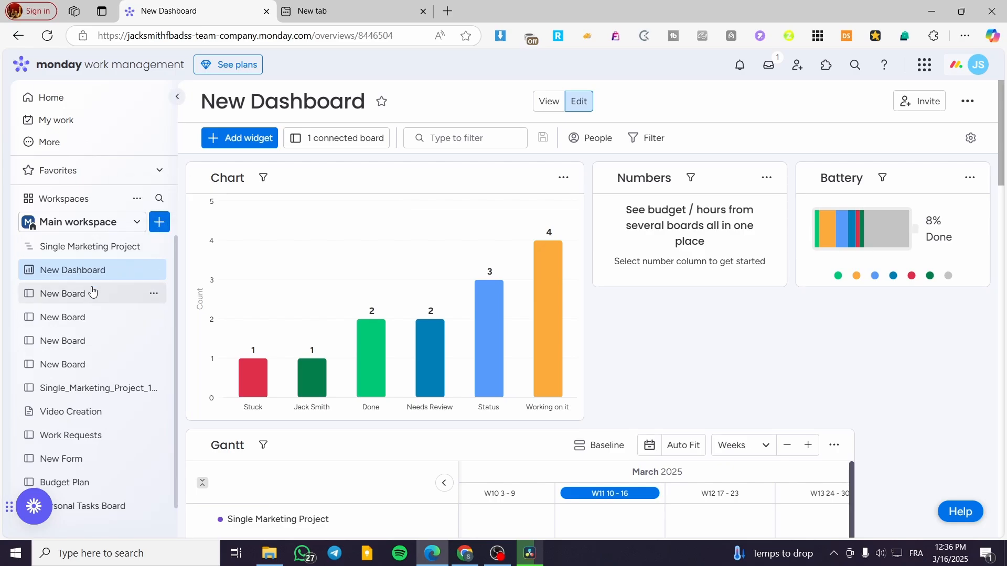
- Create a board named "Design 1" in the Main workspace with Main privacy, set to manage Tasks
click(159, 222)
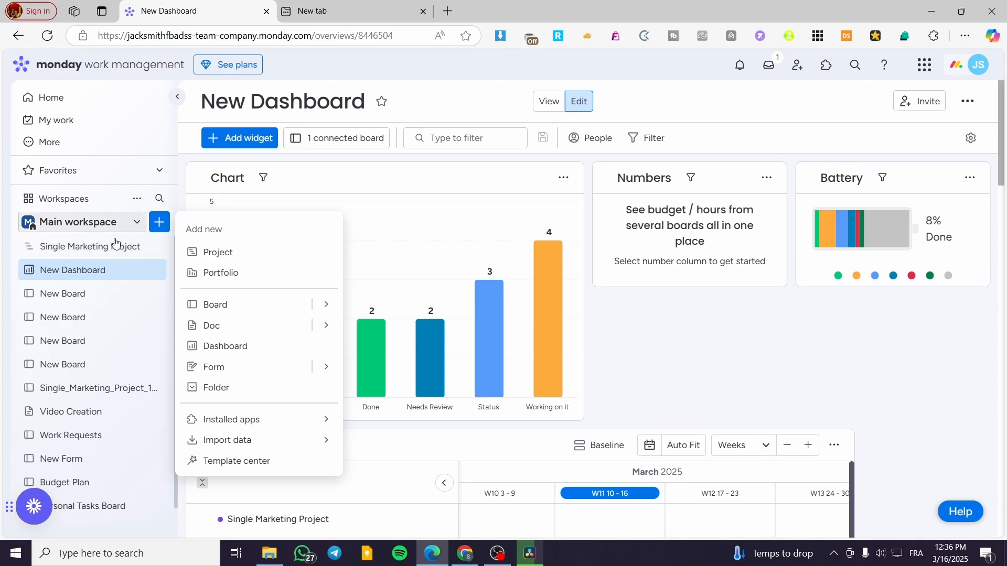
click(222, 308)
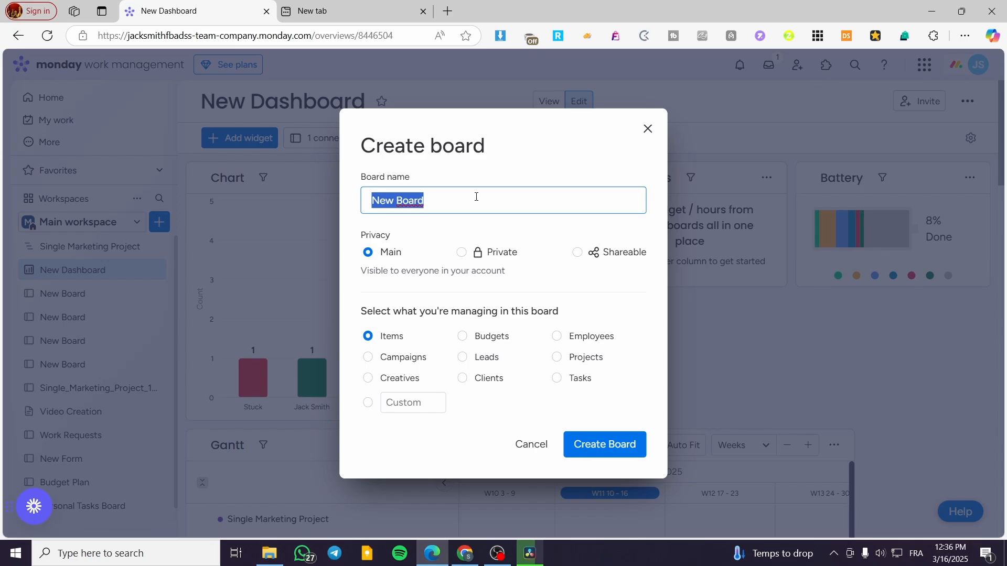
text(Design 1)
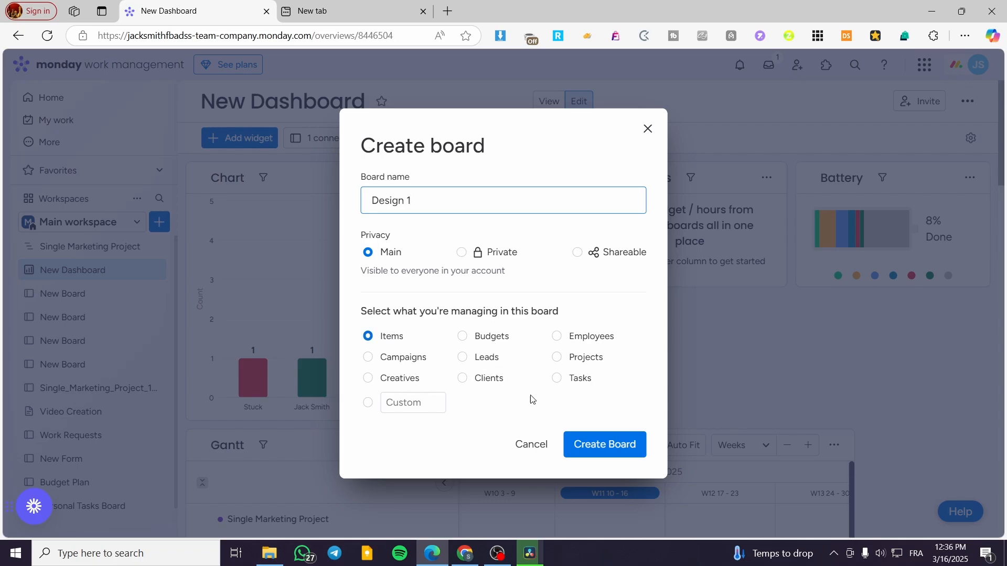
click(573, 384)
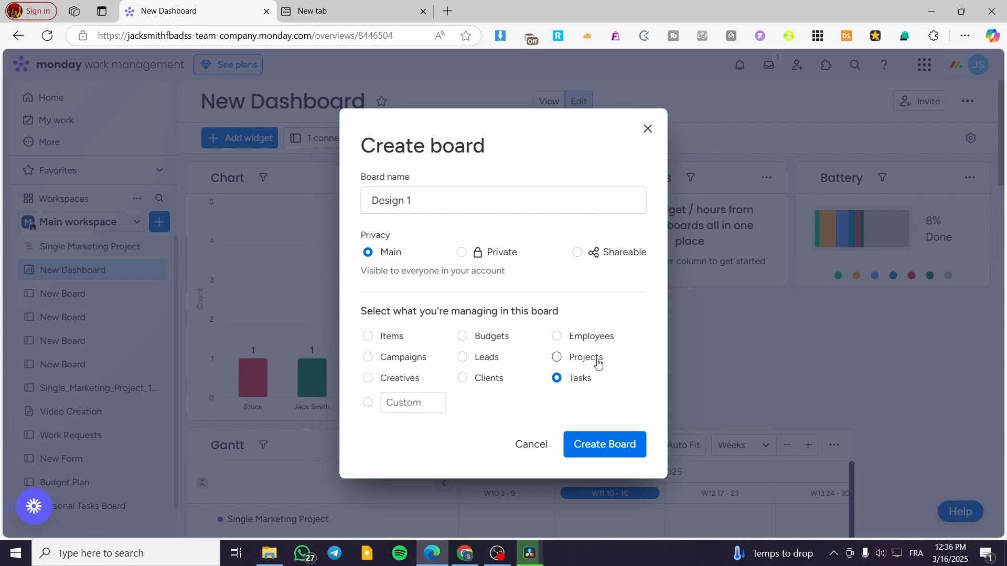
click(609, 446)
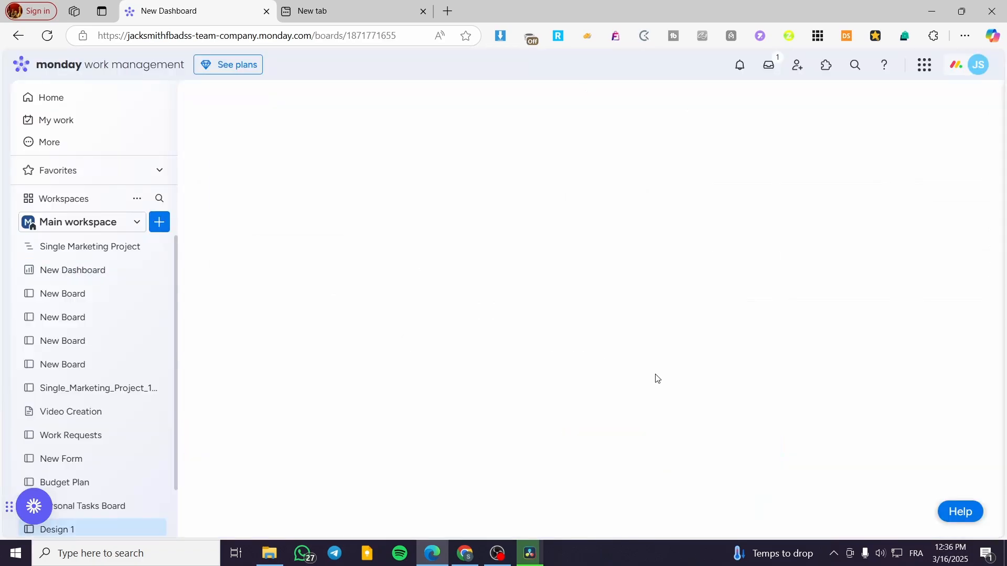
scroll(66, 488, down, 2)
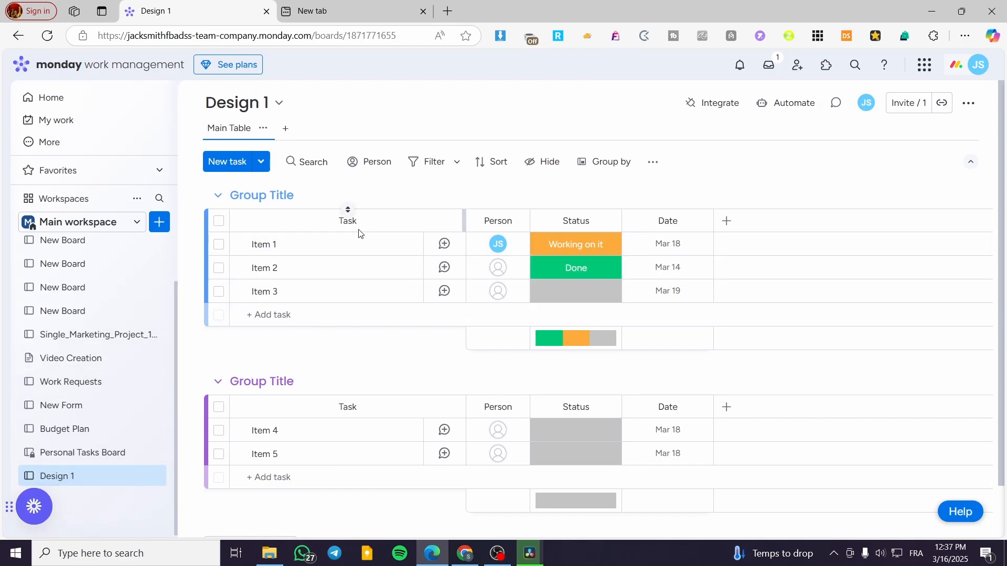
- Rename the task Item 1 as "Create The base" from its details and close them
click(279, 244)
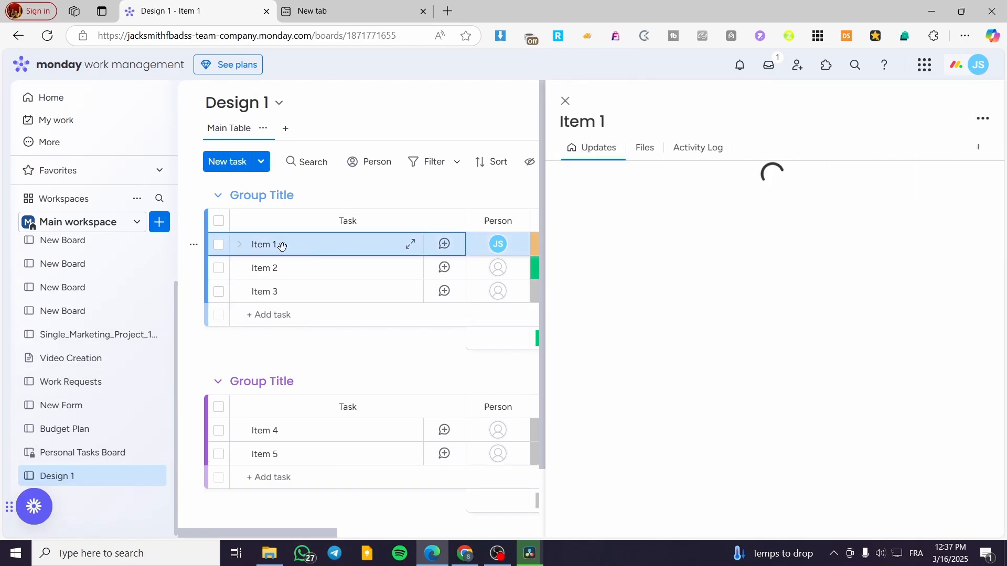
click(613, 126)
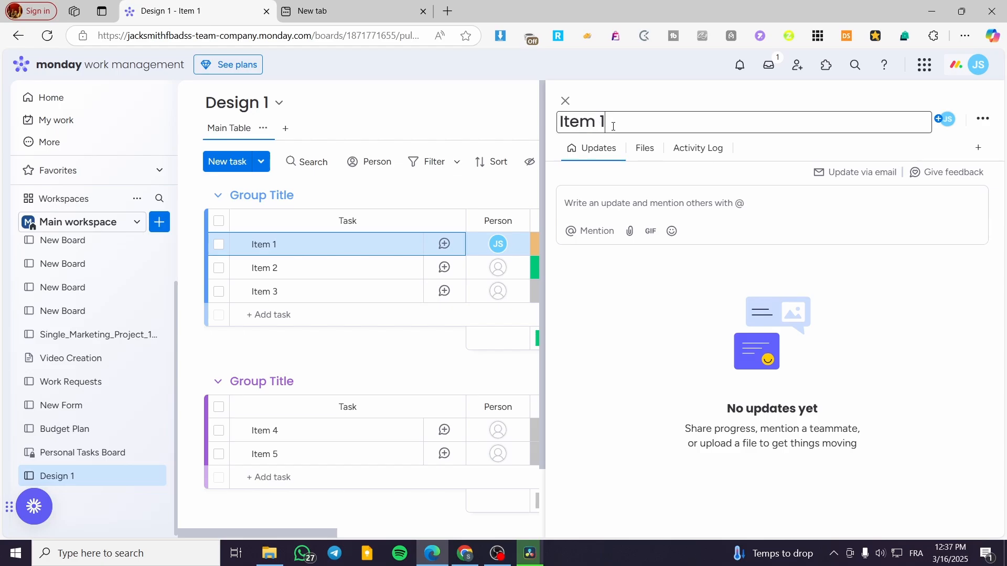
drag(611, 122, 556, 124)
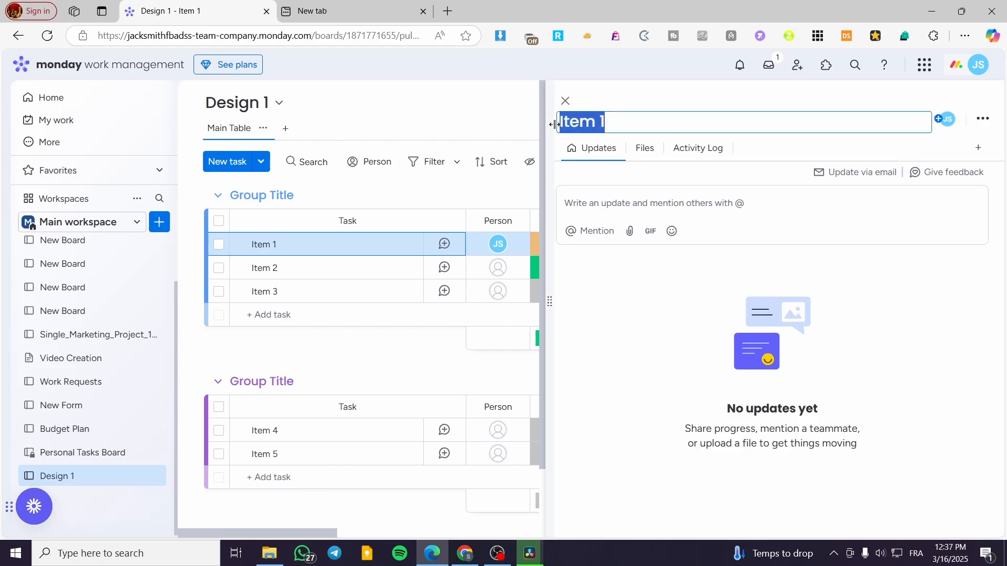
text(C)
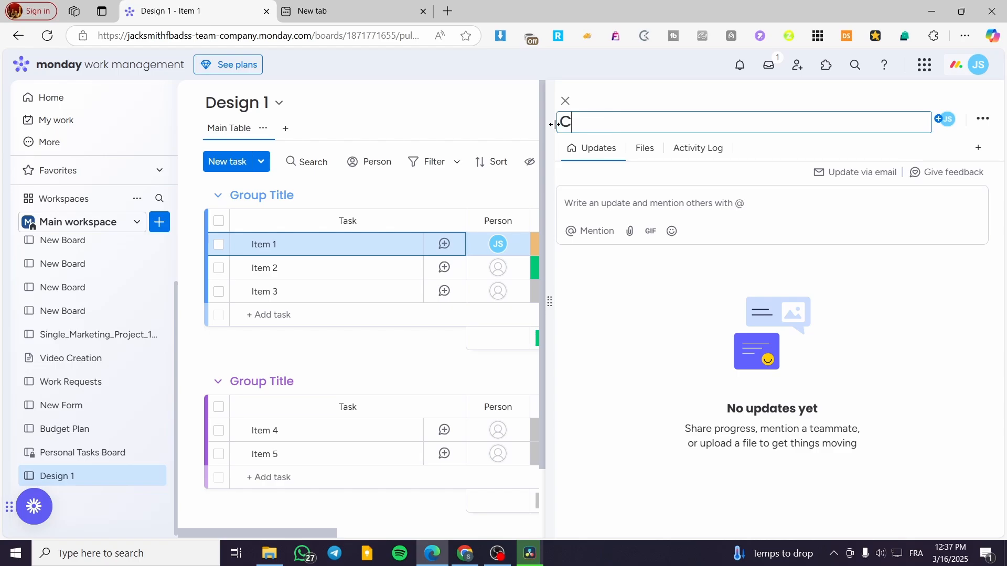
text(reate )
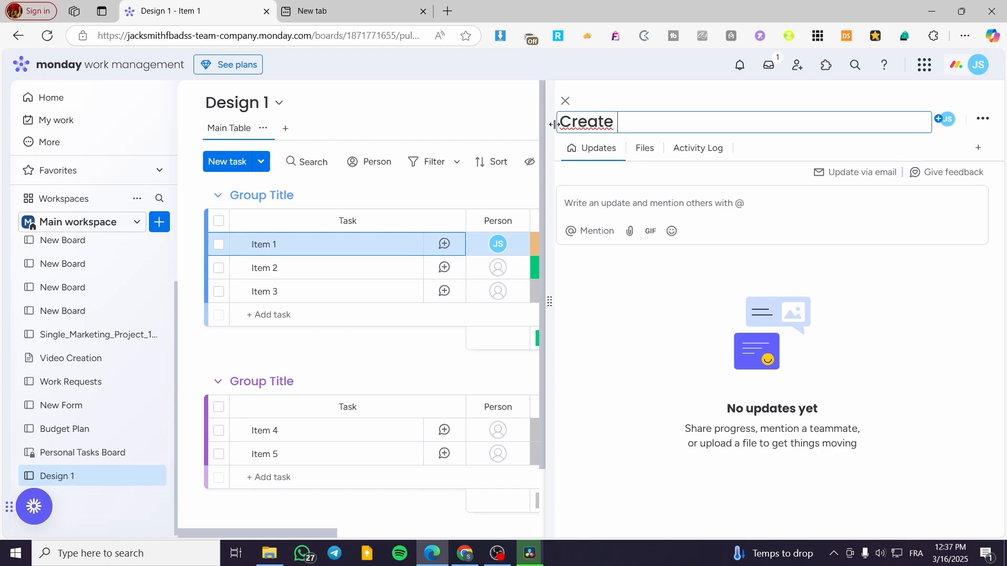
text(The base)
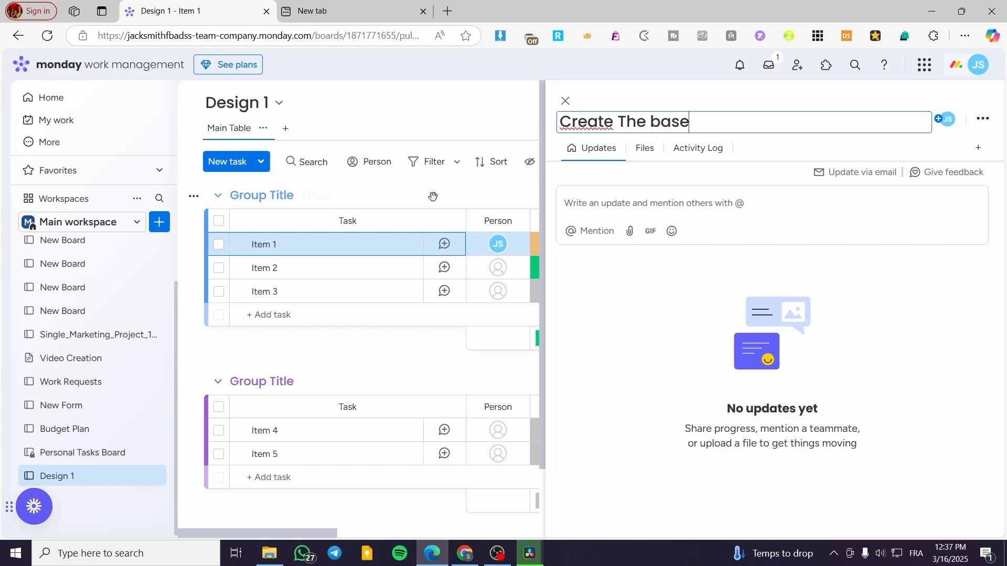
click(603, 234)
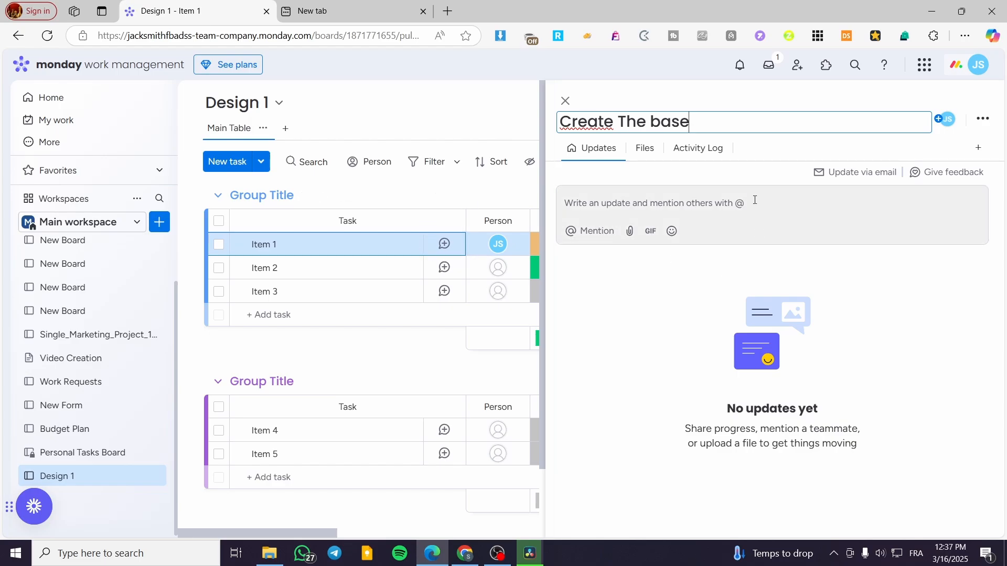
click(429, 194)
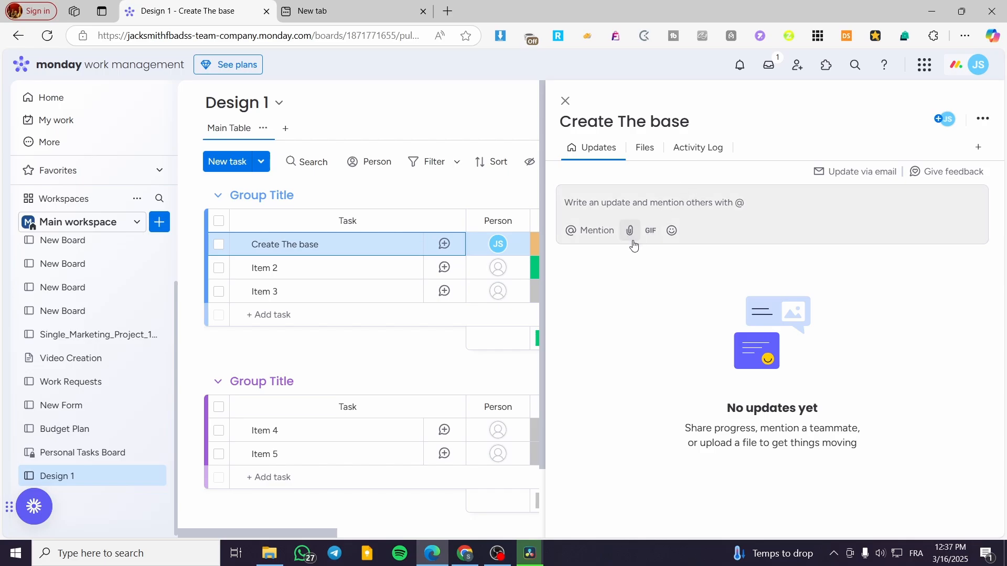
click(566, 101)
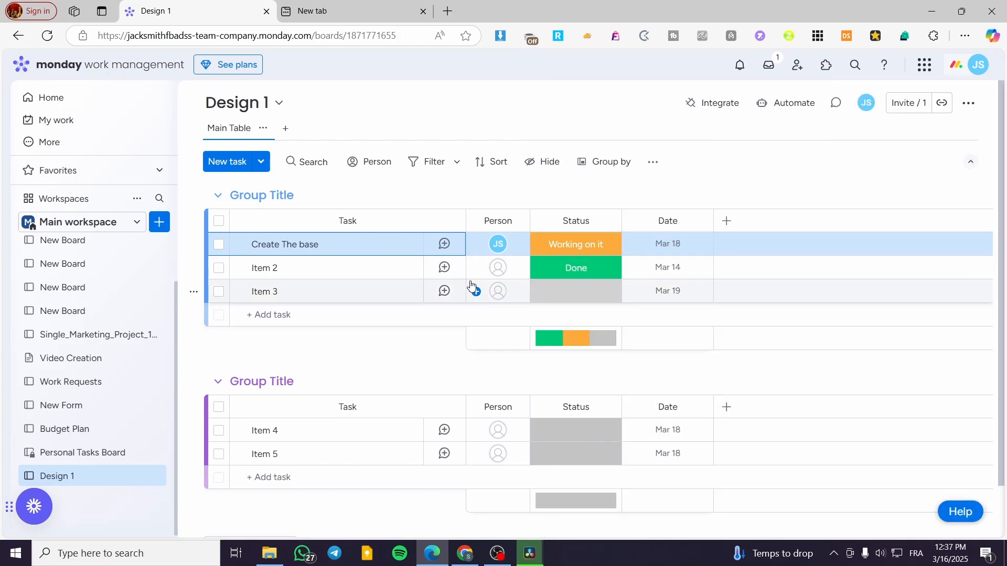
- Assign the suggested second member to the "Create The base" task alongside the existing assignee
click(500, 245)
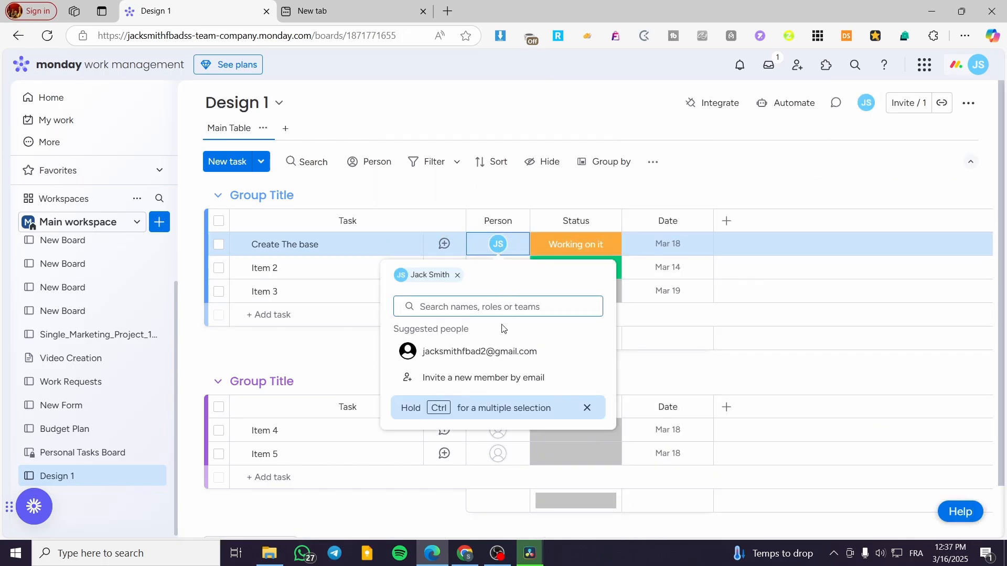
click(512, 355)
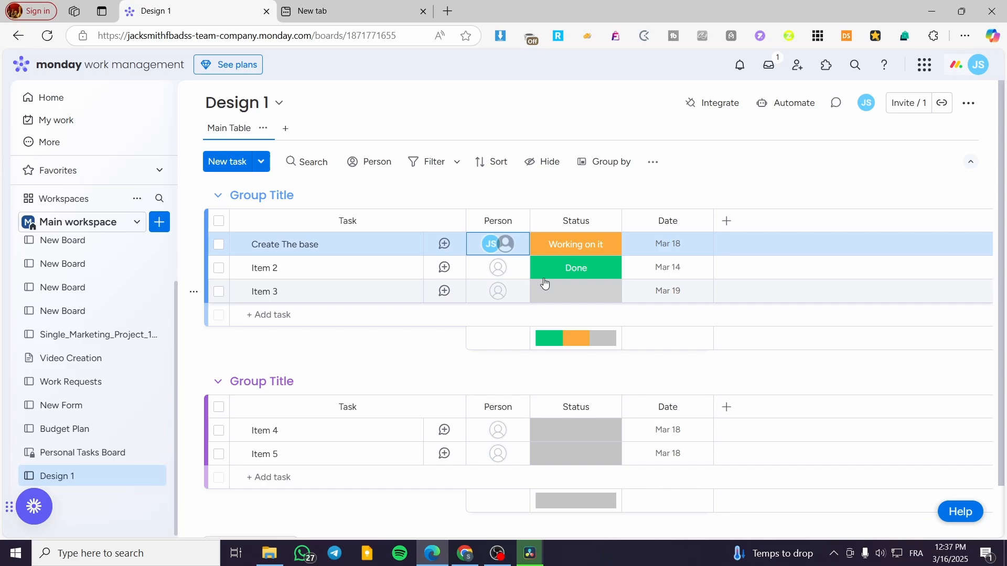
click(517, 251)
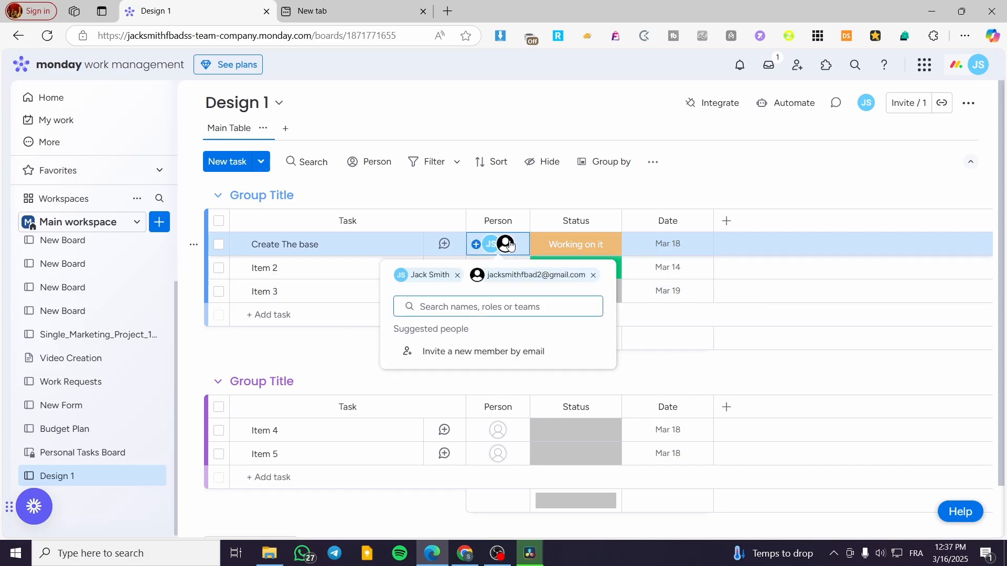
click(607, 221)
click(582, 221)
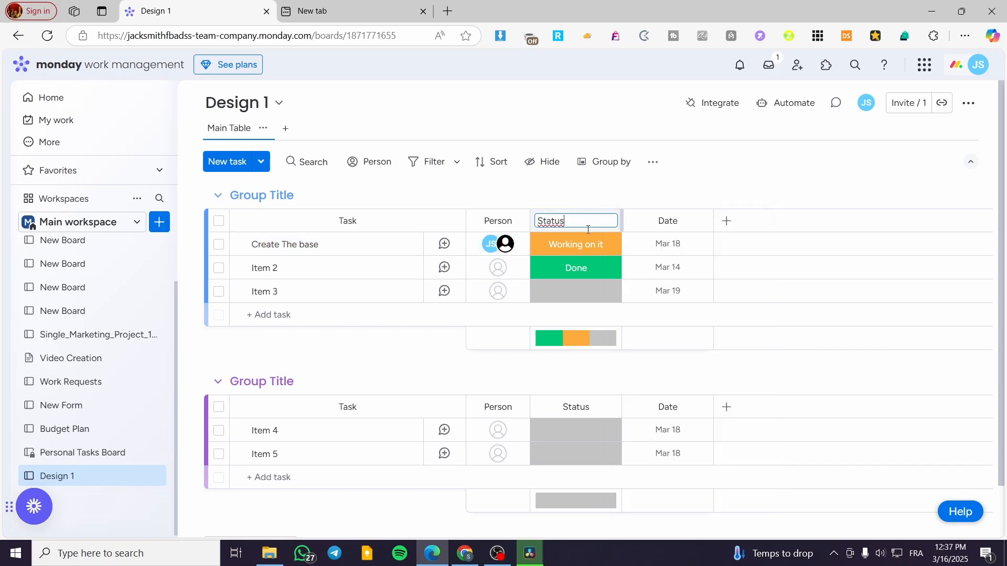
click(598, 251)
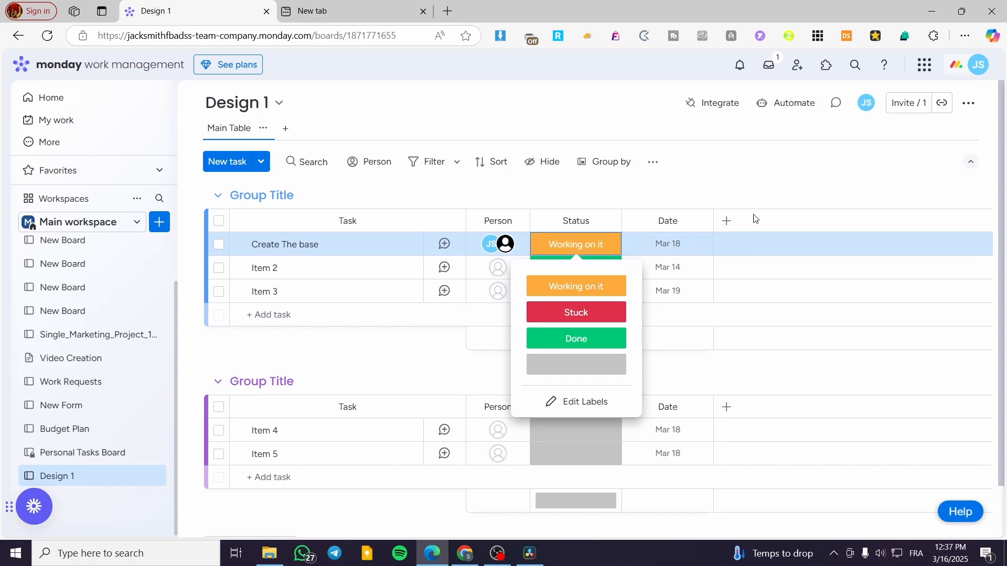
click(726, 222)
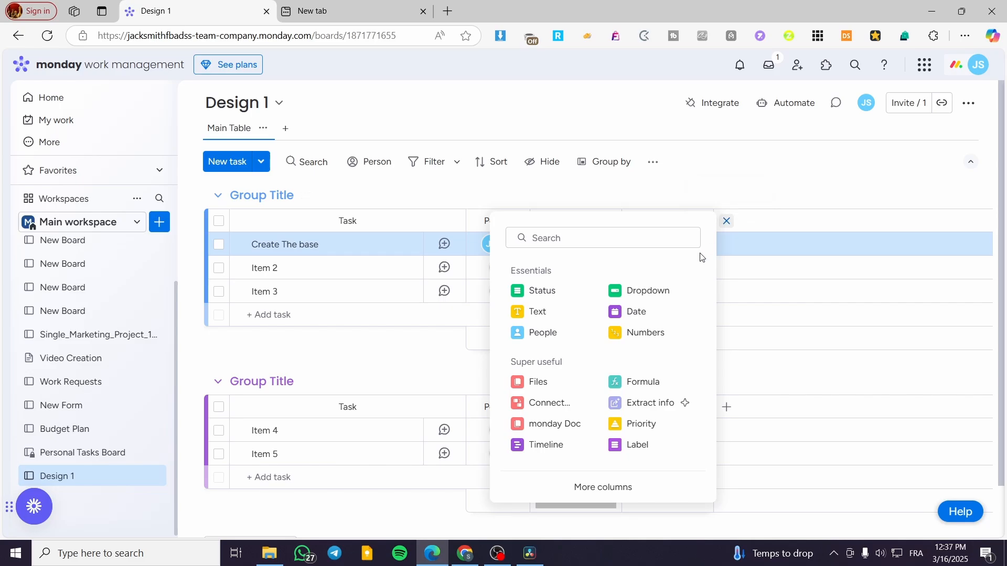
click(751, 191)
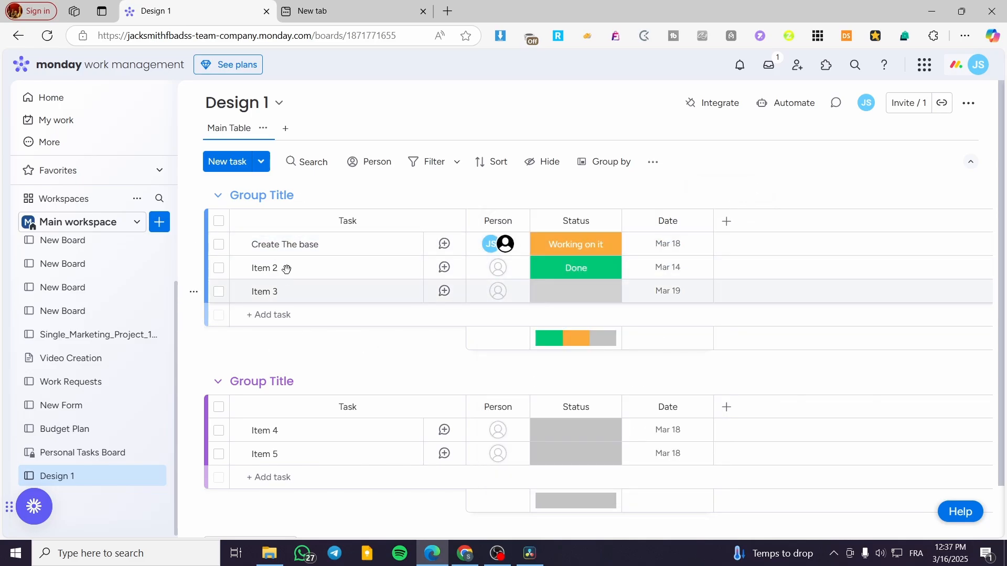
- Rename the first group as "First Step Design" and the second group as "Second Step Design [Revsion]"
click(288, 196)
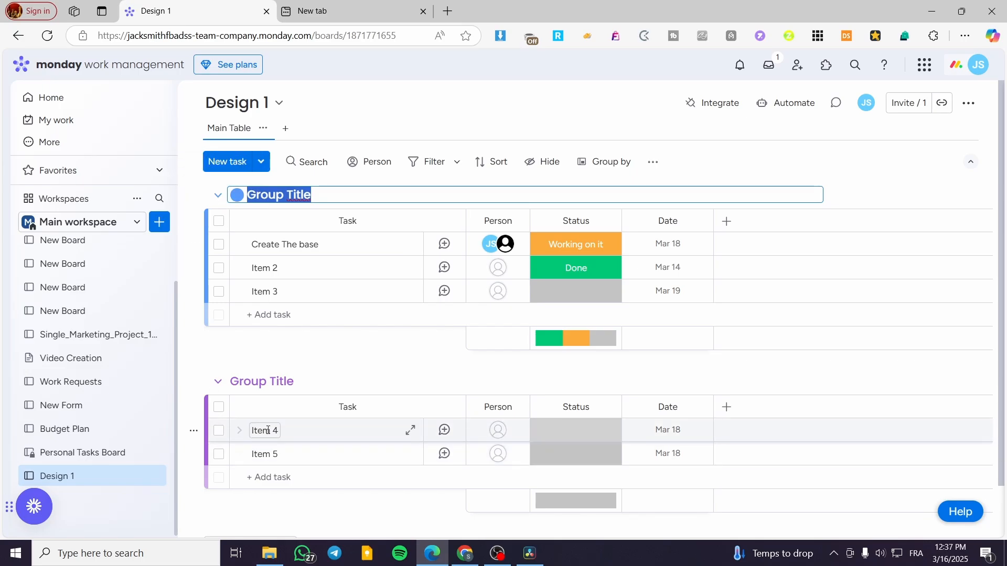
text(First Step Design)
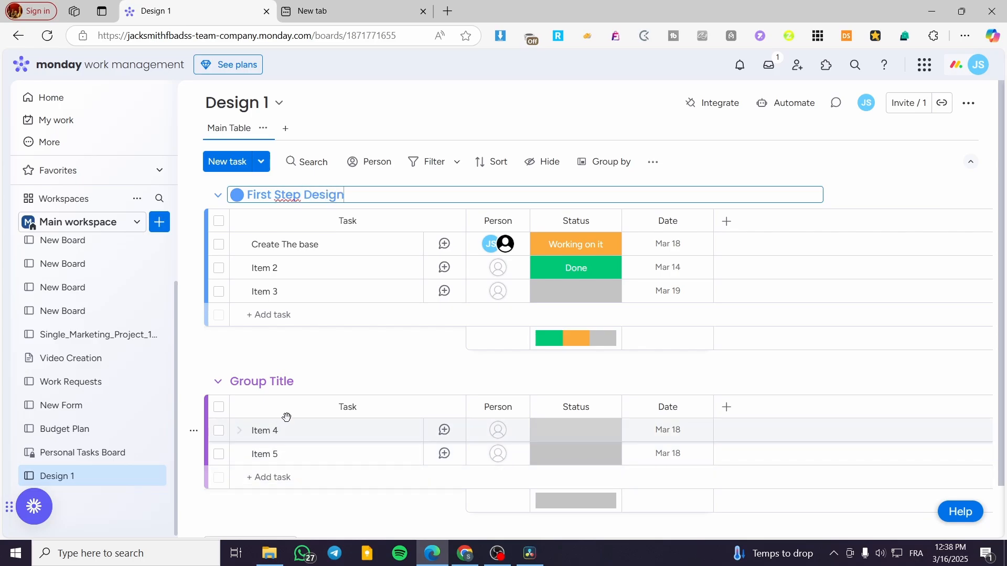
click(324, 378)
key(ctrl+a)
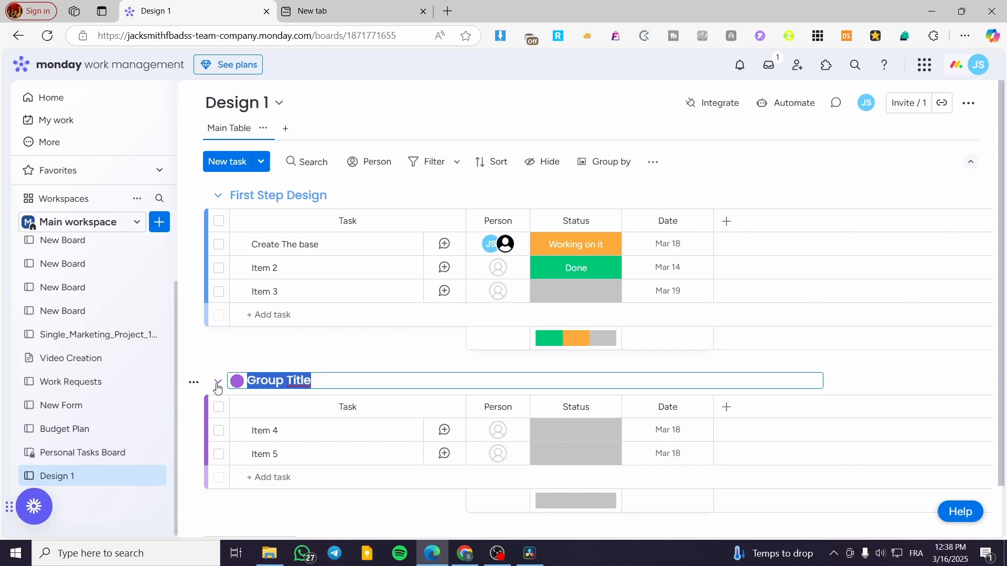
text(Second)
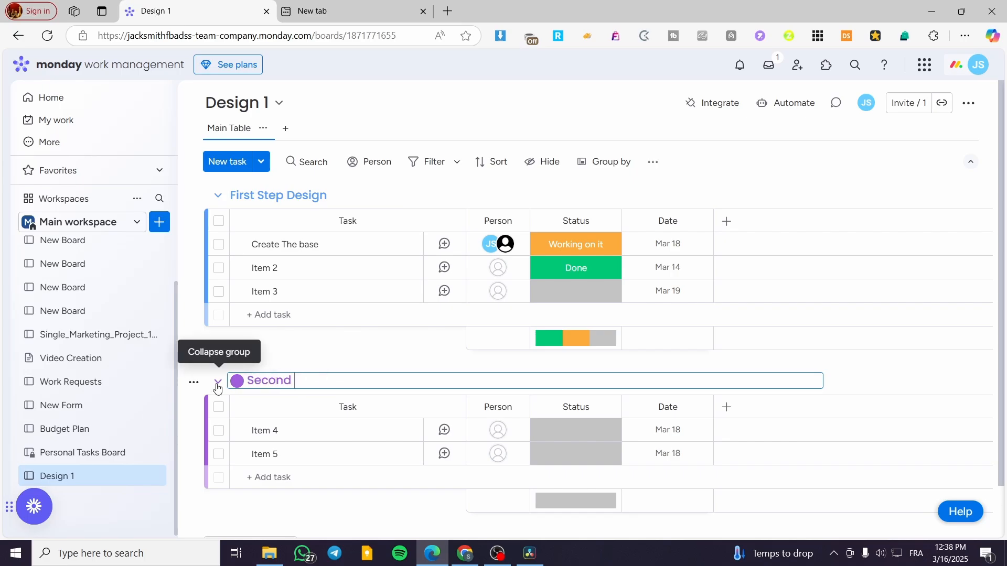
text( Step Desgn)
key(Left)
text(i)
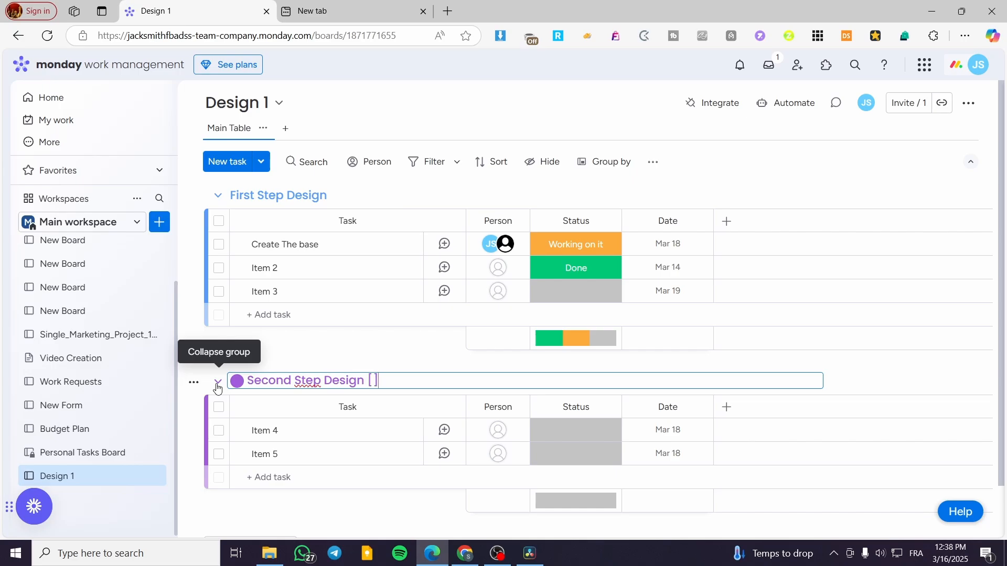
text(Revsion)
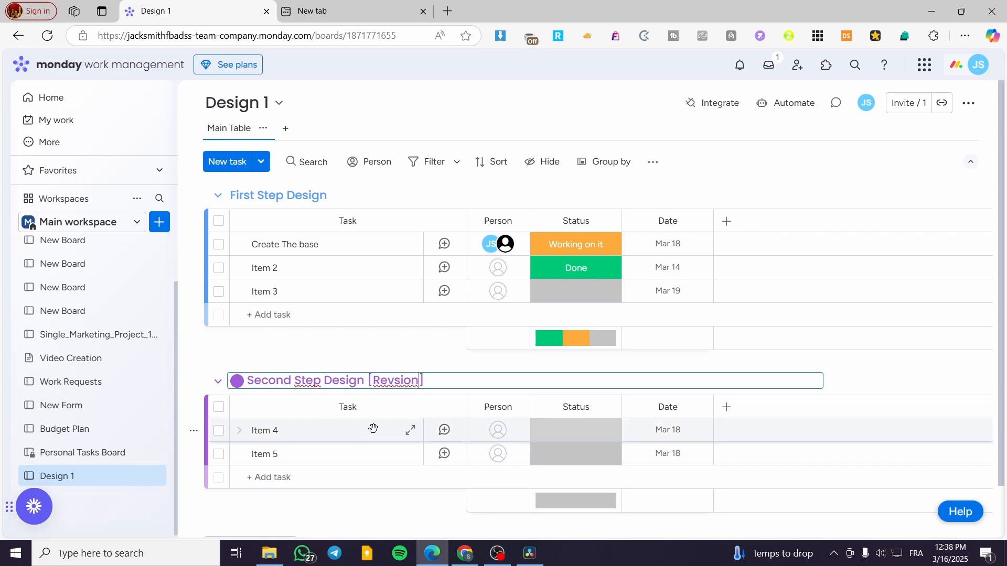
- Add a new group below the existing two groups and name it "Final Design"
scroll(336, 472, down, 2)
click(253, 497)
click(291, 485)
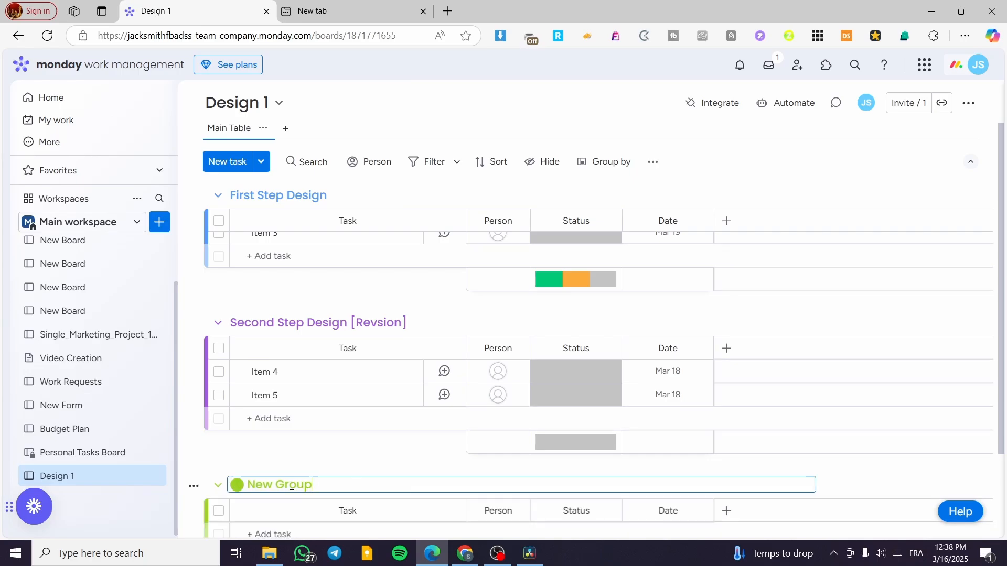
drag(335, 487, 225, 486)
text(Final Design)
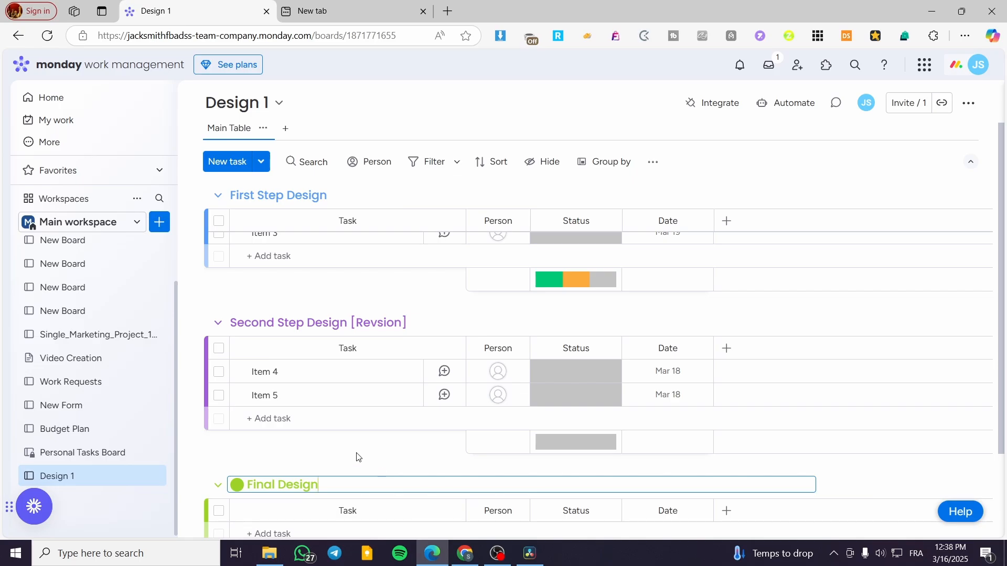
scroll(357, 457, down, 3)
scroll(362, 458, up, 4)
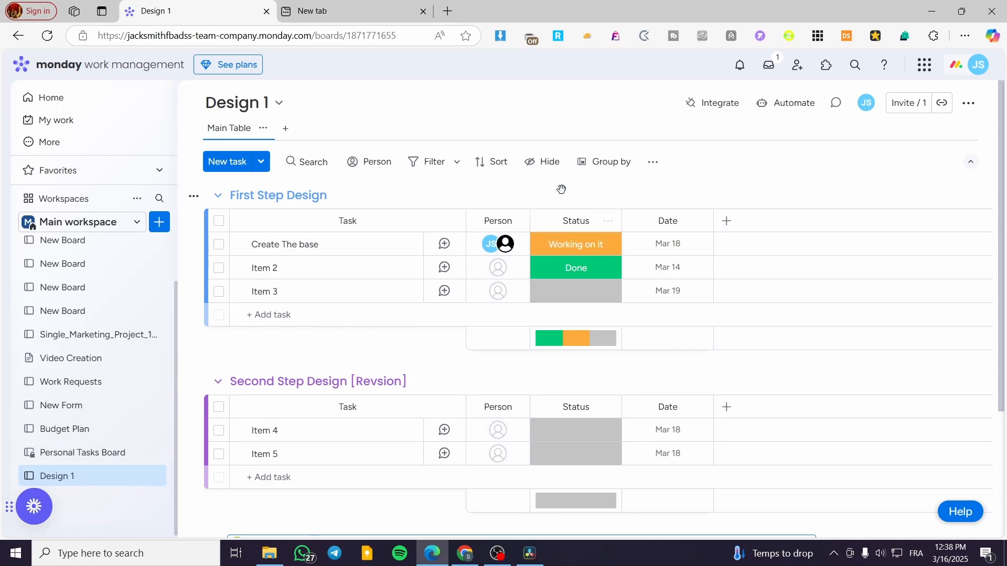
click(652, 163)
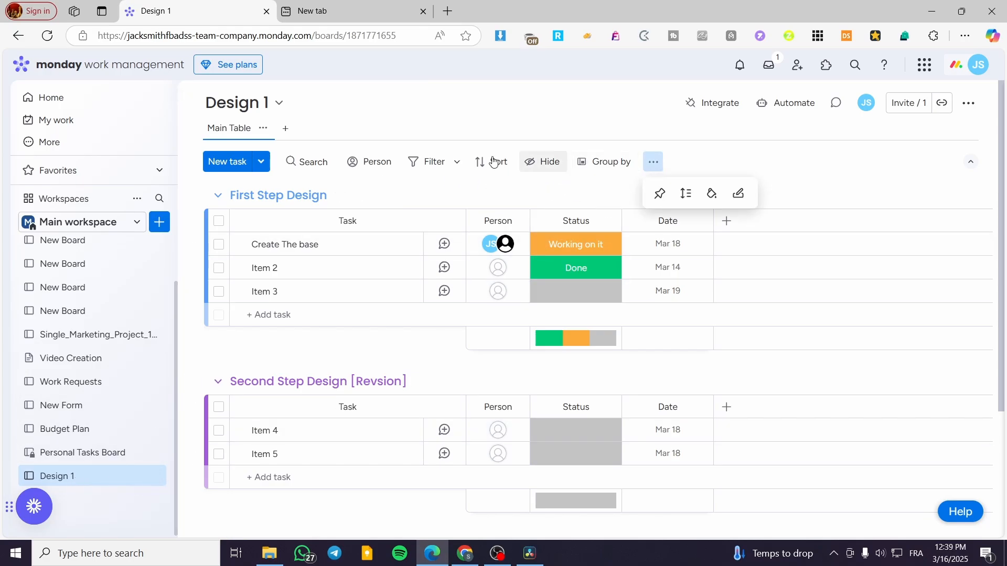
click(286, 128)
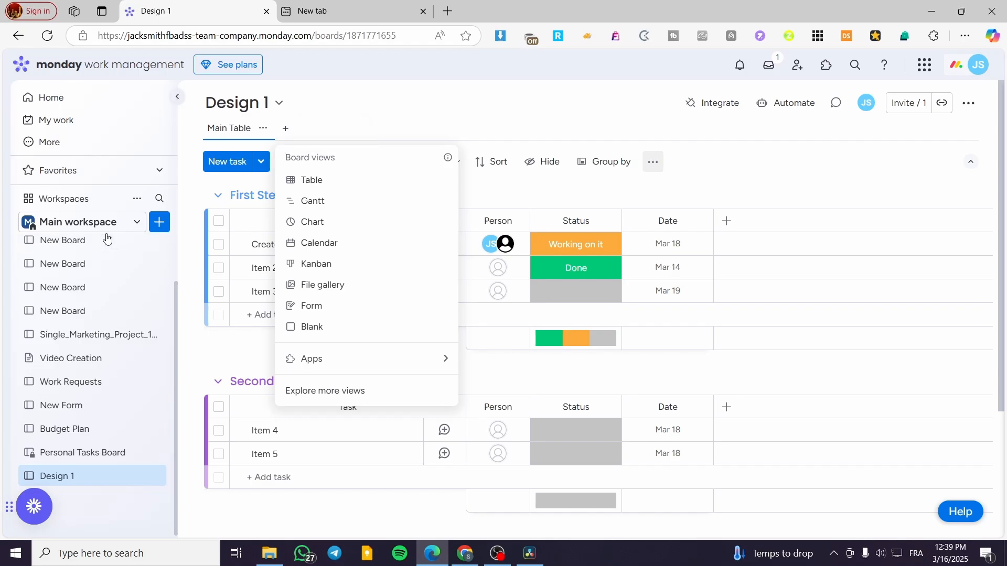
scroll(102, 334, up, 1)
scroll(105, 342, down, 1)
- Create a dashboard in the Main workspace with the default name and Main privacy, and connect the Design 1 board to it
click(159, 222)
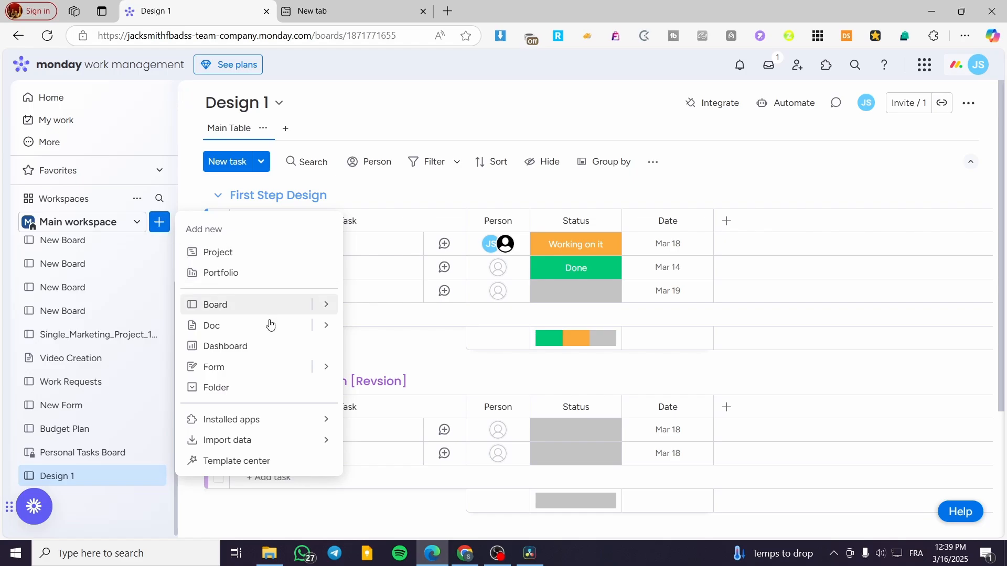
click(251, 346)
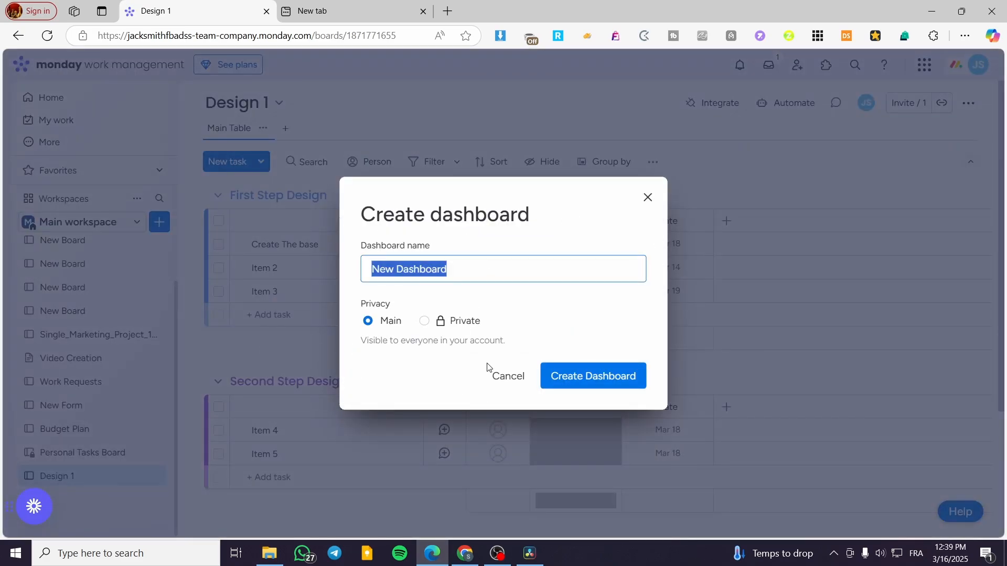
click(559, 378)
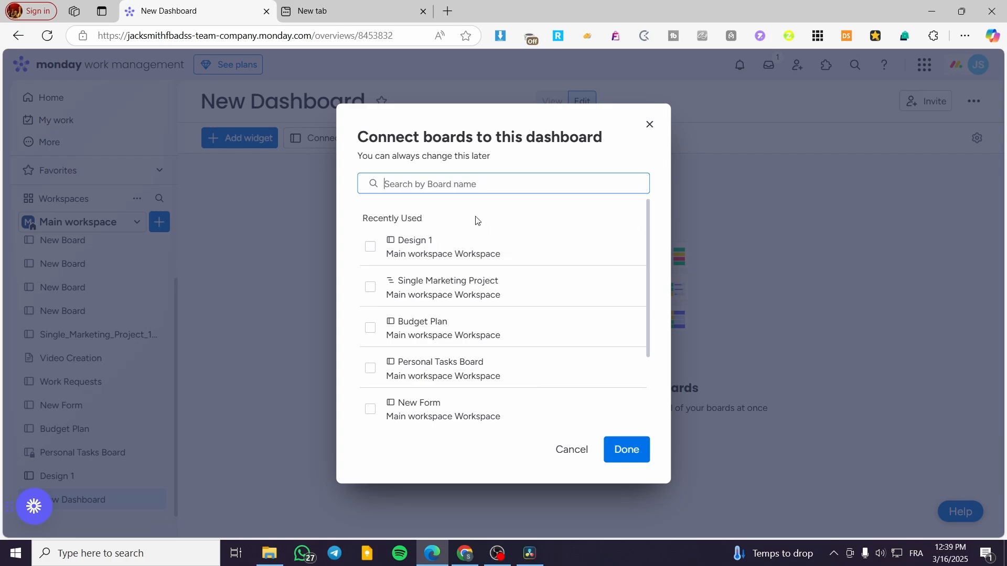
scroll(508, 260, down, 3)
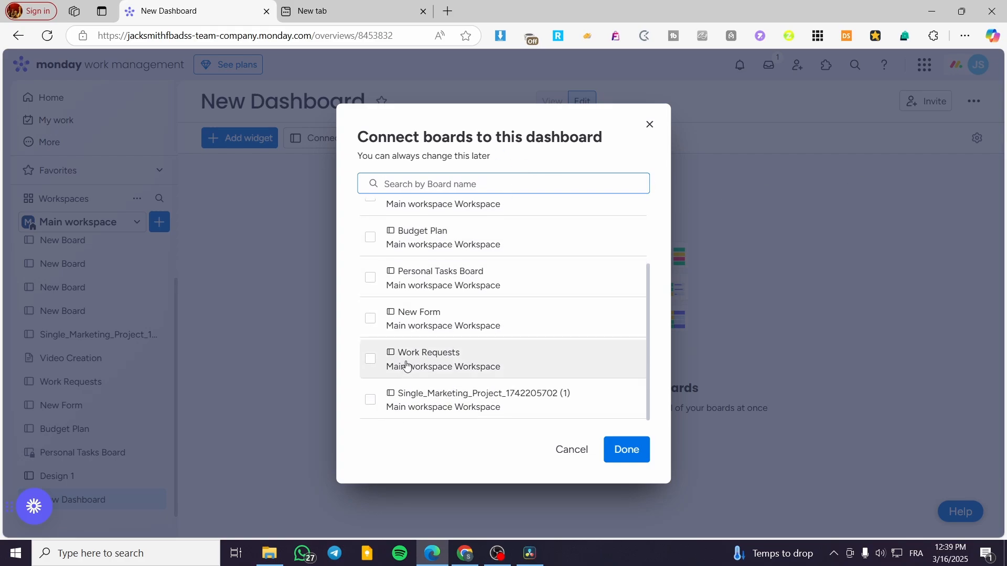
scroll(383, 349, up, 3)
click(372, 246)
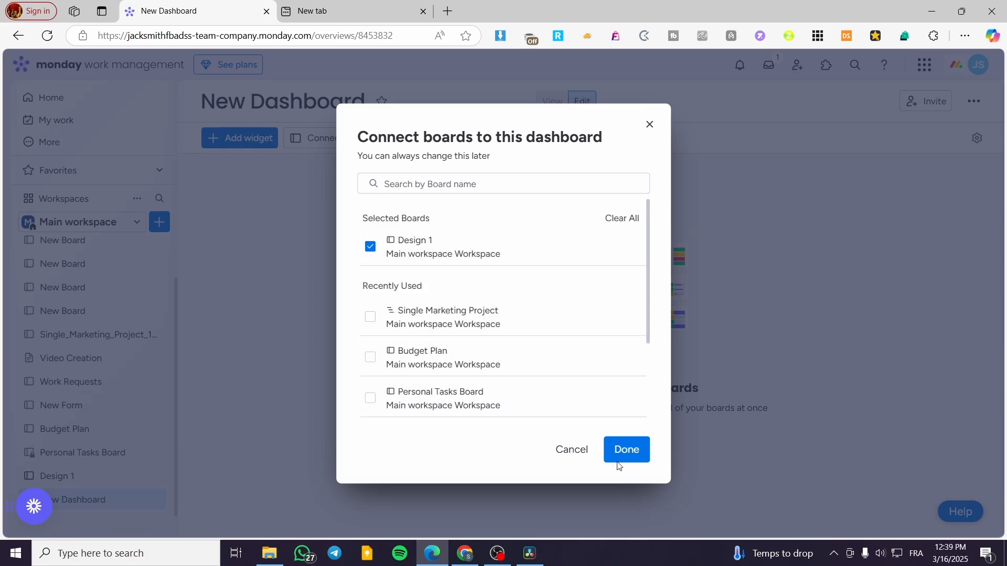
click(621, 458)
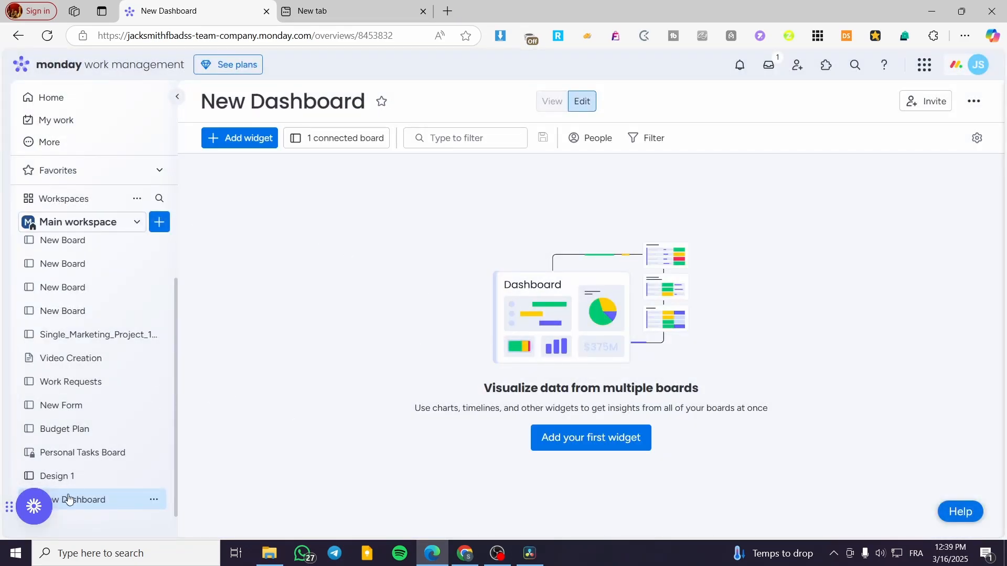
- Reorder the workspace items so the newly created dashboard and the Design 1 board follow directly below Single Marketing Project
drag(67, 499, 74, 265)
scroll(72, 504, down, 2)
drag(72, 476, 99, 273)
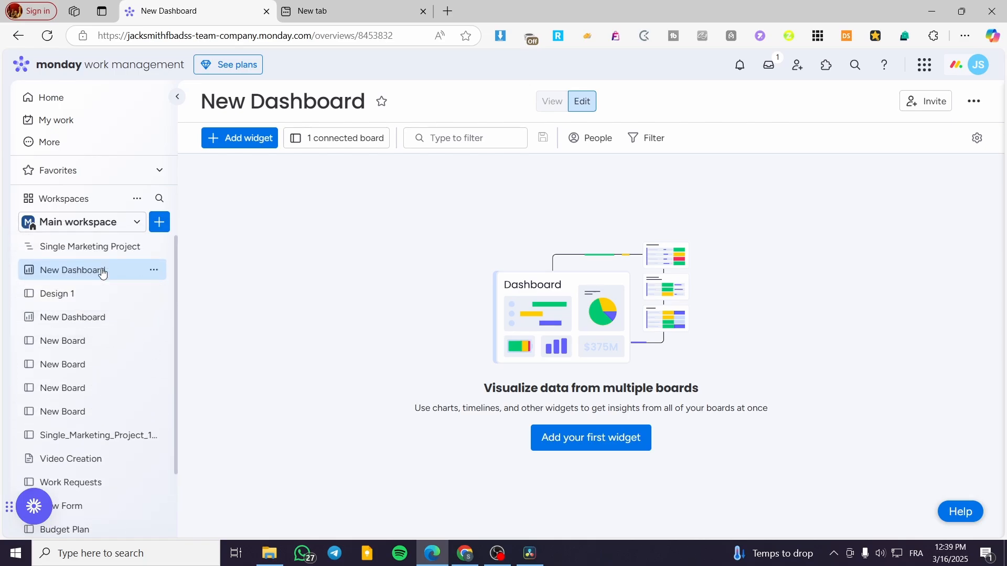
- Rename the newly created dashboard as "Design Dashboard"
double_click(102, 268)
click(376, 96)
drag(375, 96, 194, 95)
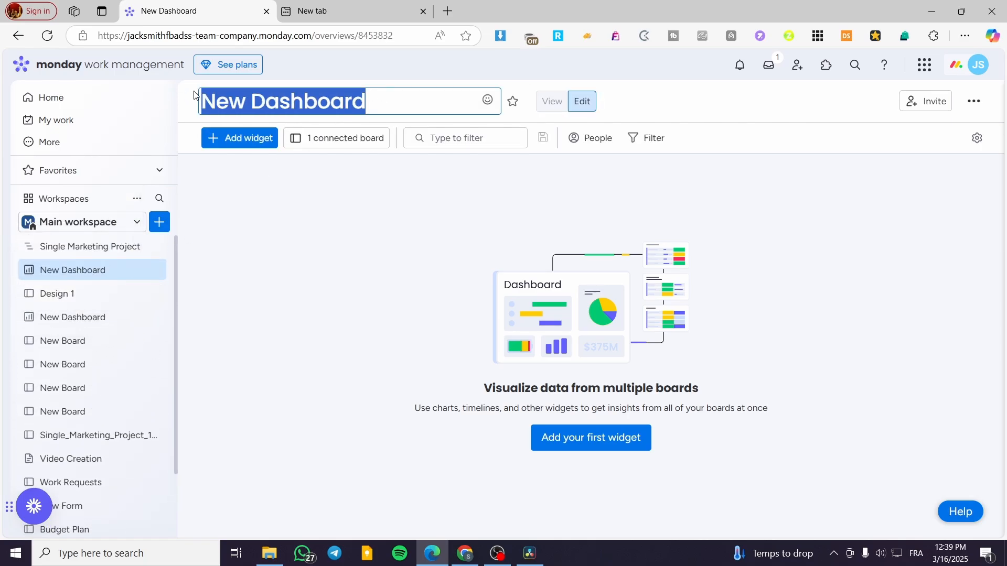
text(Design )
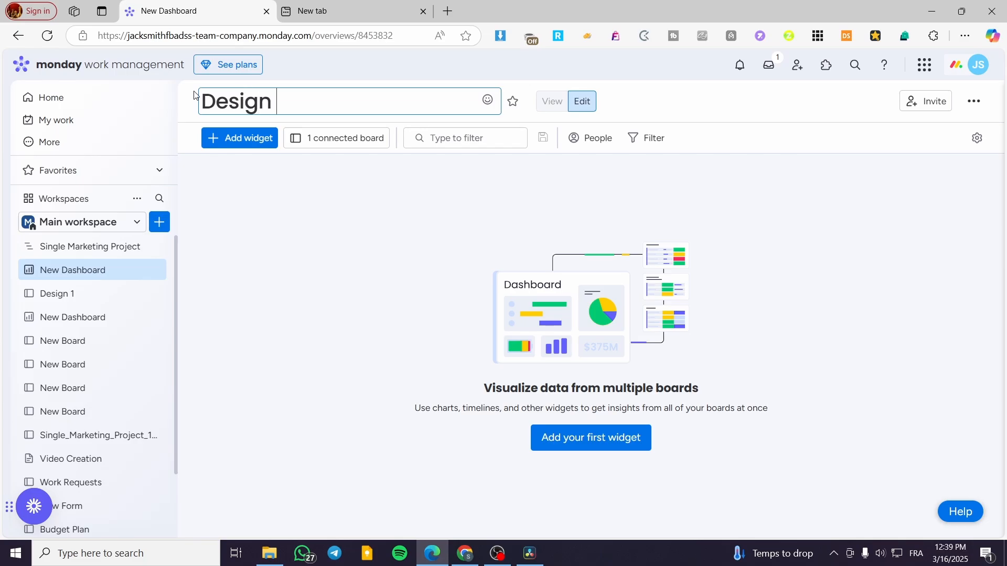
text(Dashboa)
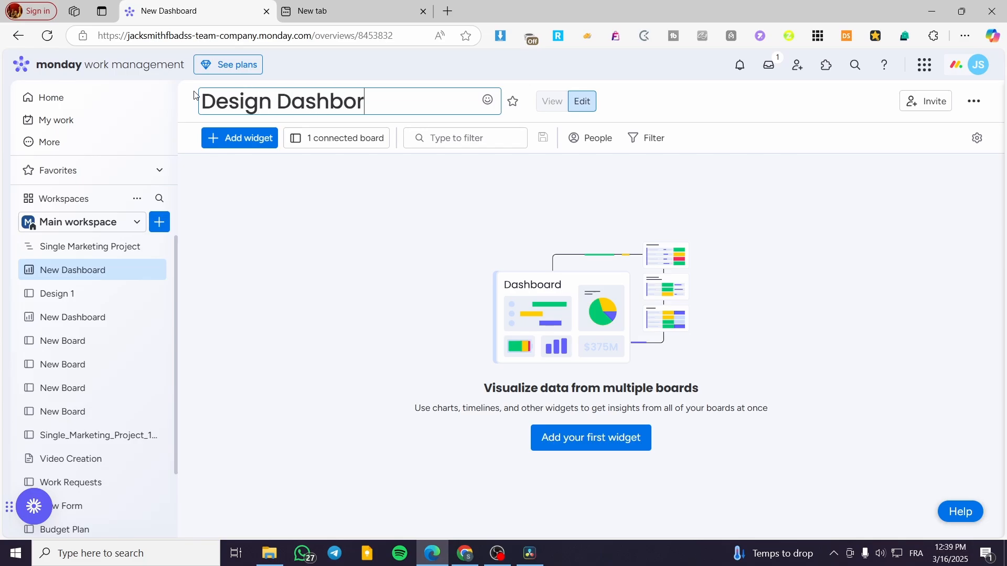
text(rd)
key(Return)
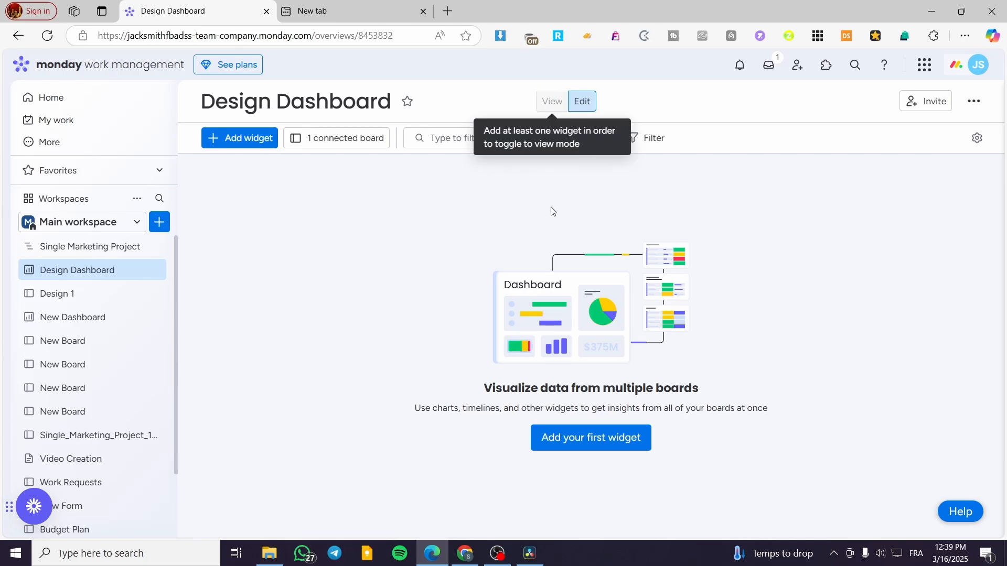
- Add a Chart widget and a Gantt widget to the Design Dashboard
click(580, 440)
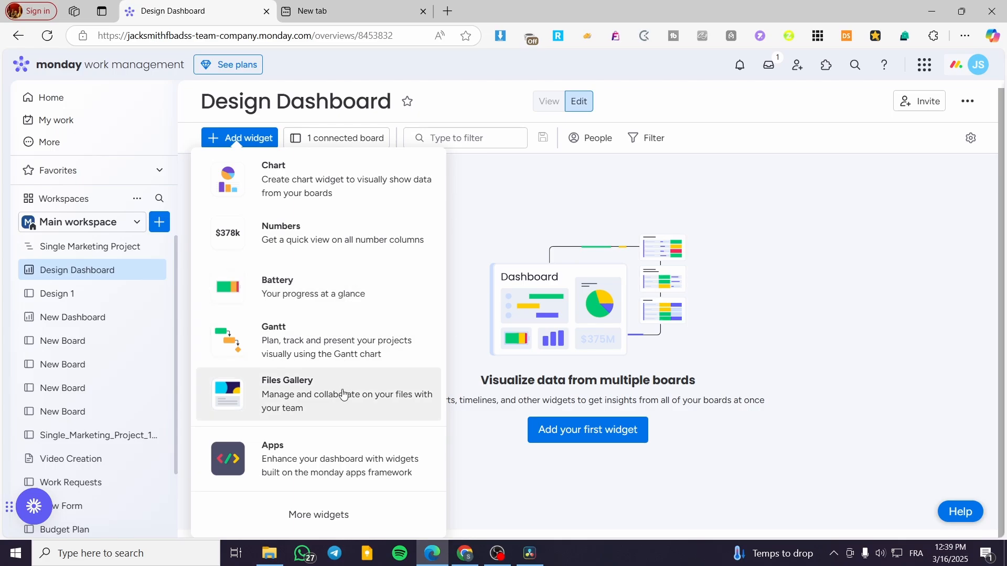
click(370, 192)
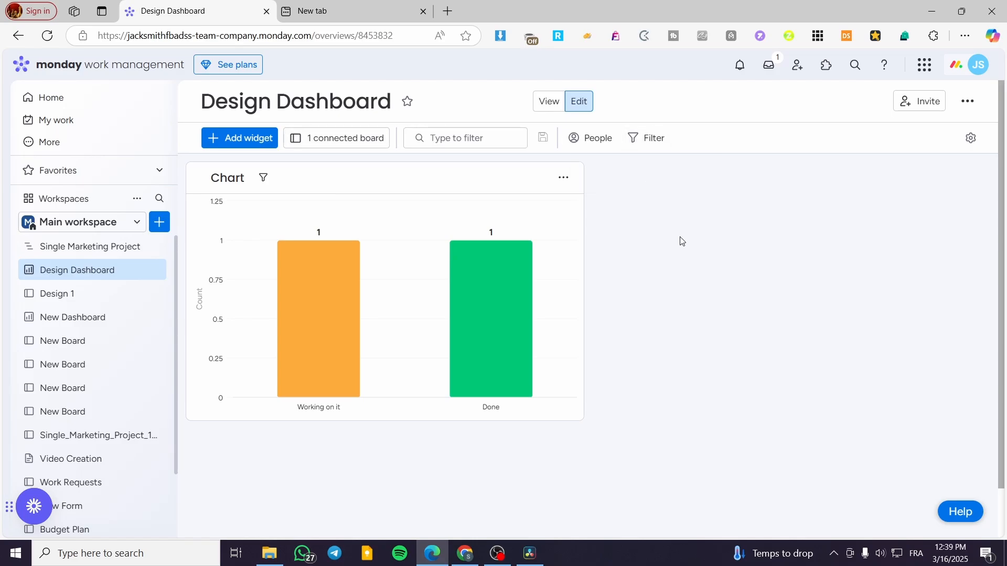
click(240, 138)
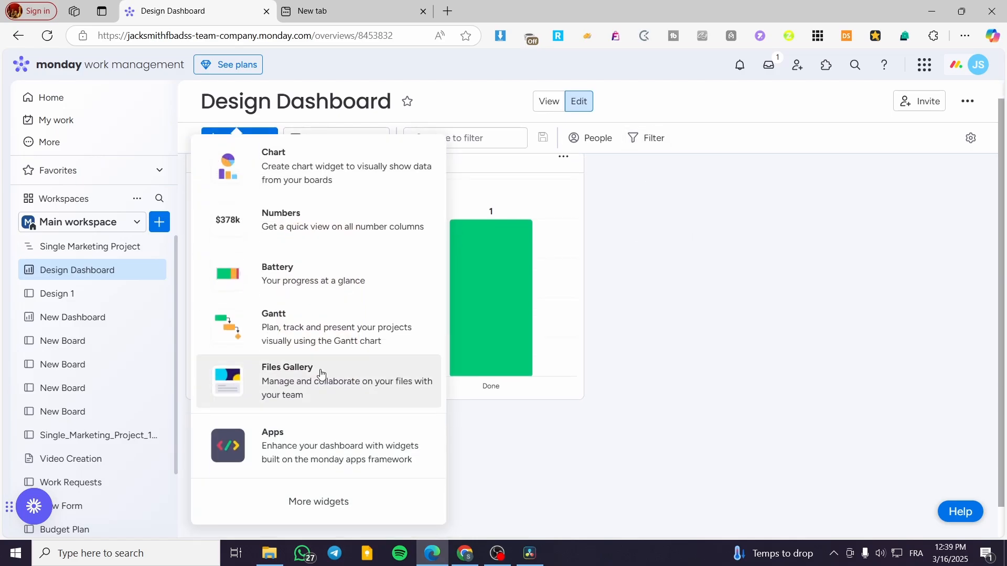
click(343, 319)
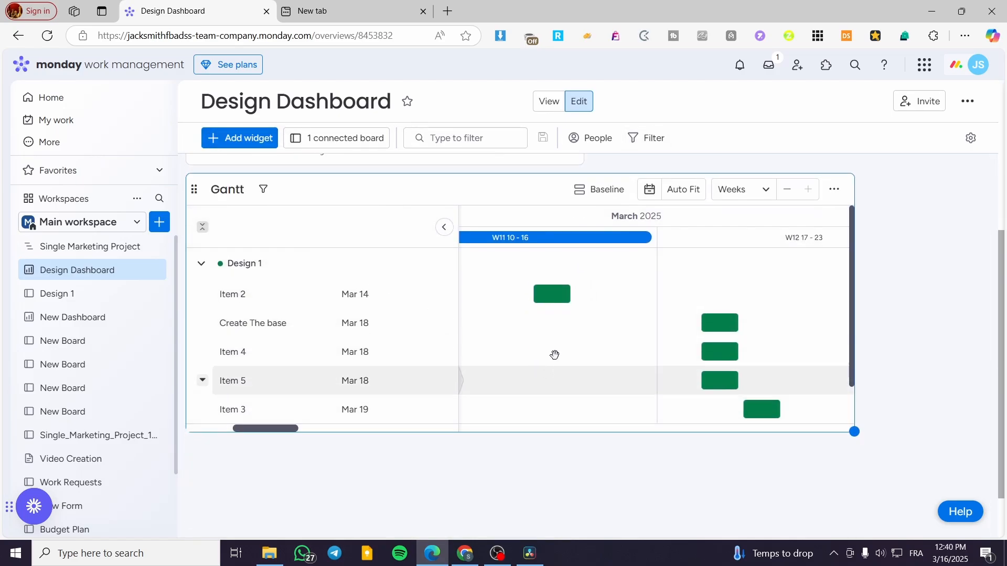
- Review the details of Item 2 from its Gantt bar, close them and look over the Gantt widget
click(555, 296)
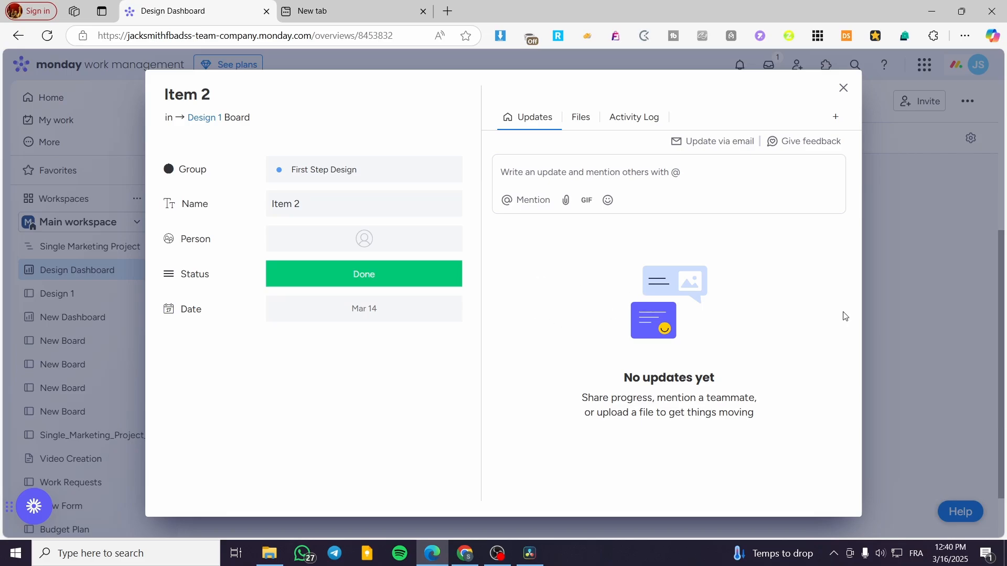
click(896, 267)
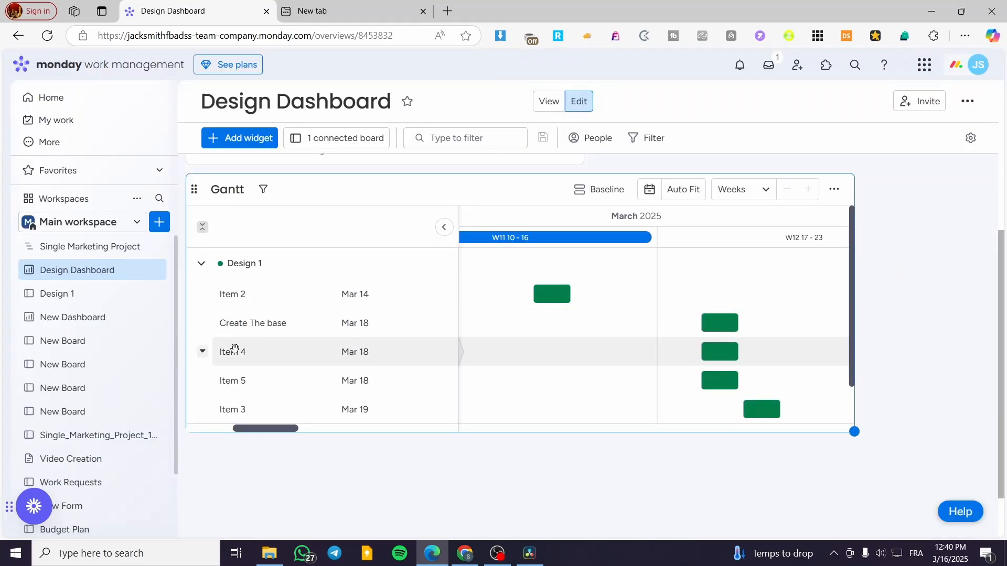
scroll(269, 358, down, 2)
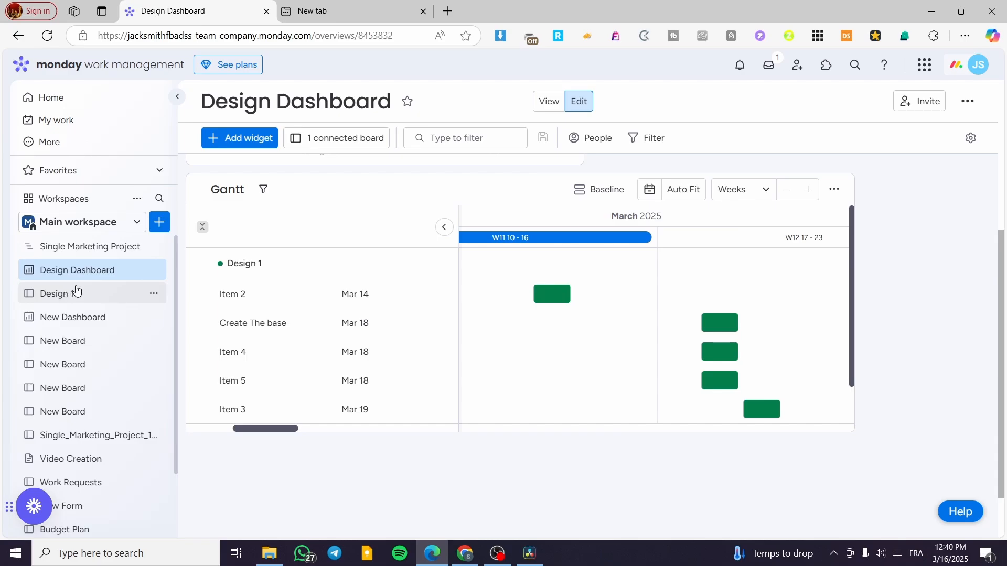
- Create a new doc in the Main workspace and move it directly below the Design 1 board
click(160, 222)
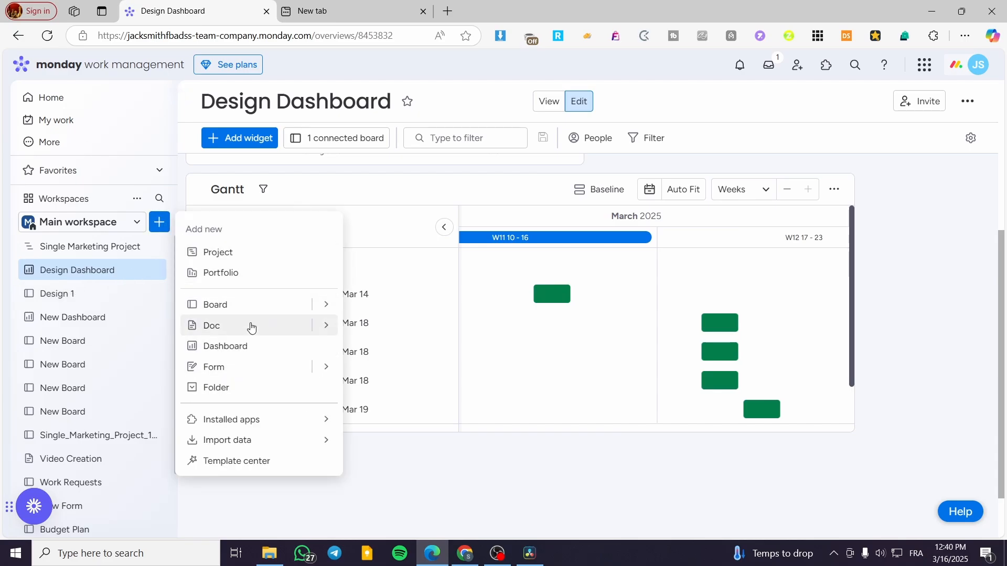
click(251, 325)
click(638, 385)
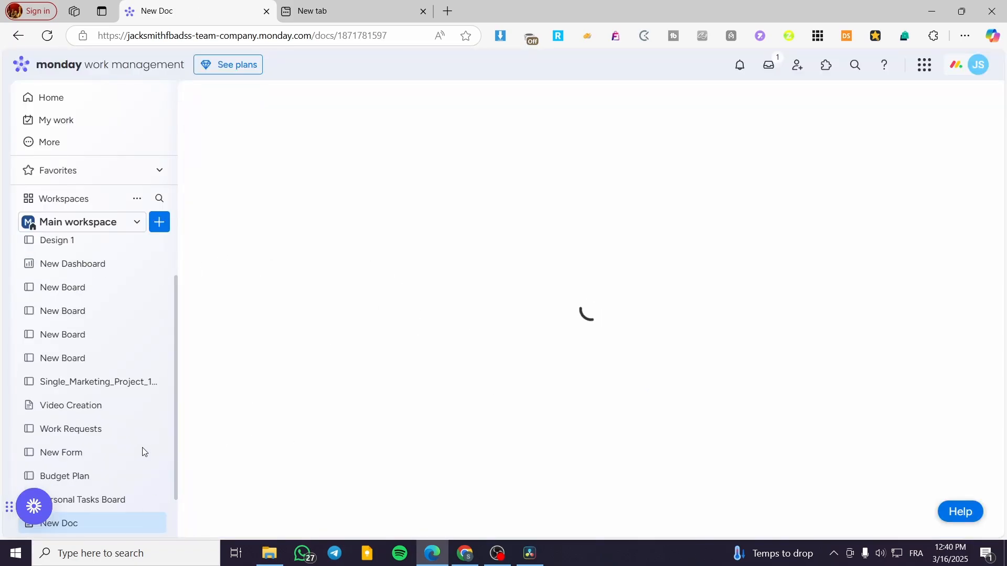
drag(70, 527, 79, 313)
- Change the new doc's title to "Designer Instruction"
click(438, 178)
drag(438, 178, 326, 179)
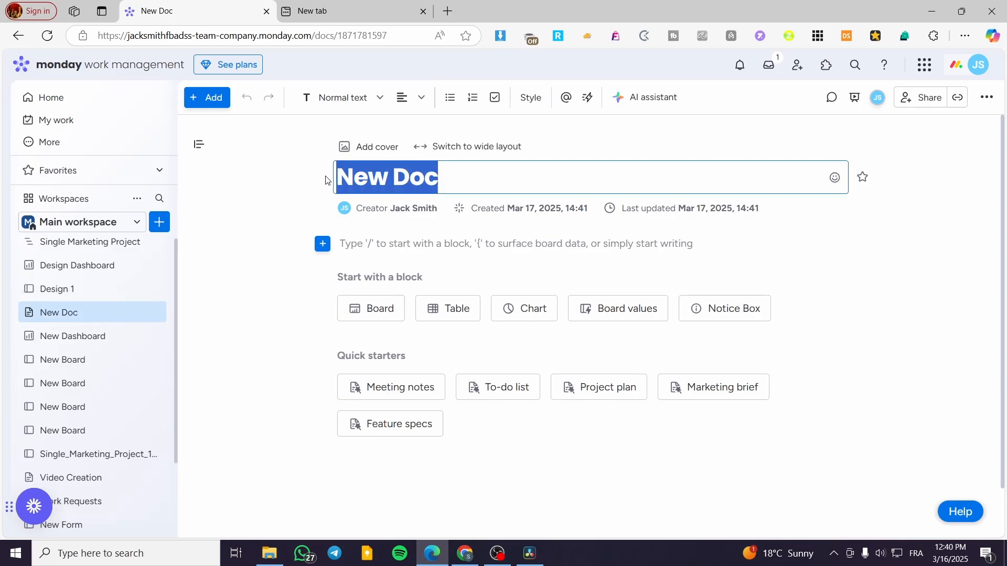
text(Des)
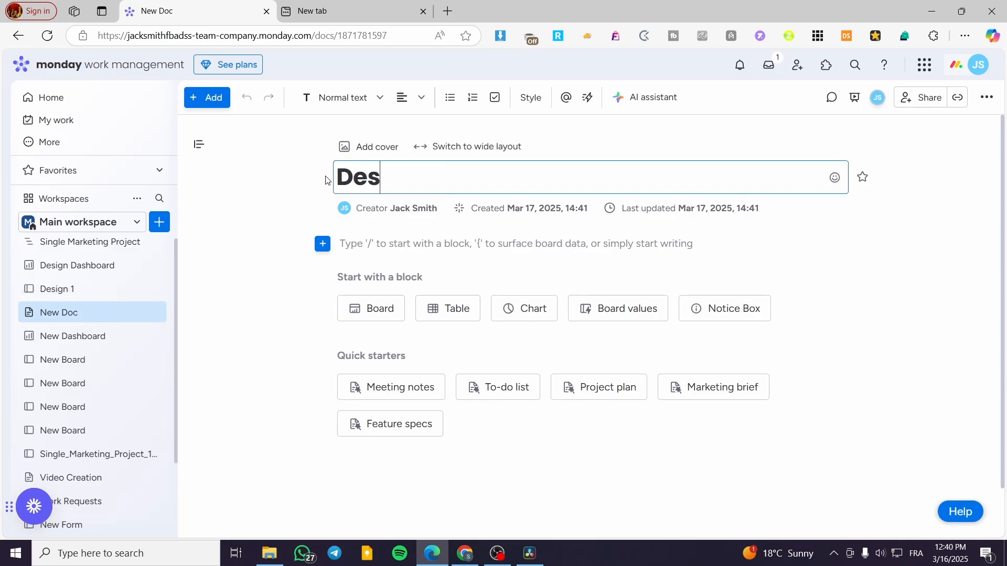
text(igner)
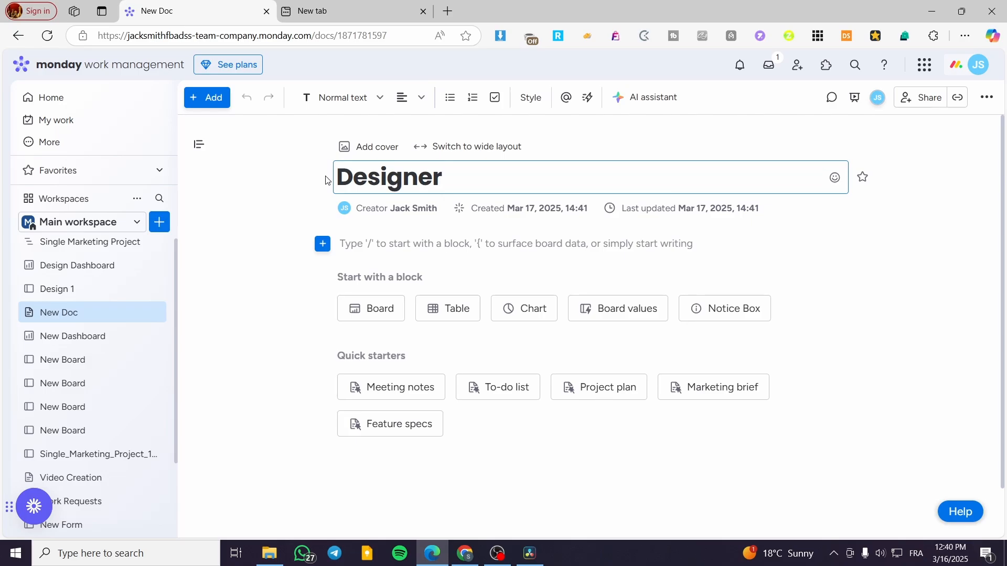
text(s)
key(BackSpace)
text(Instruction)
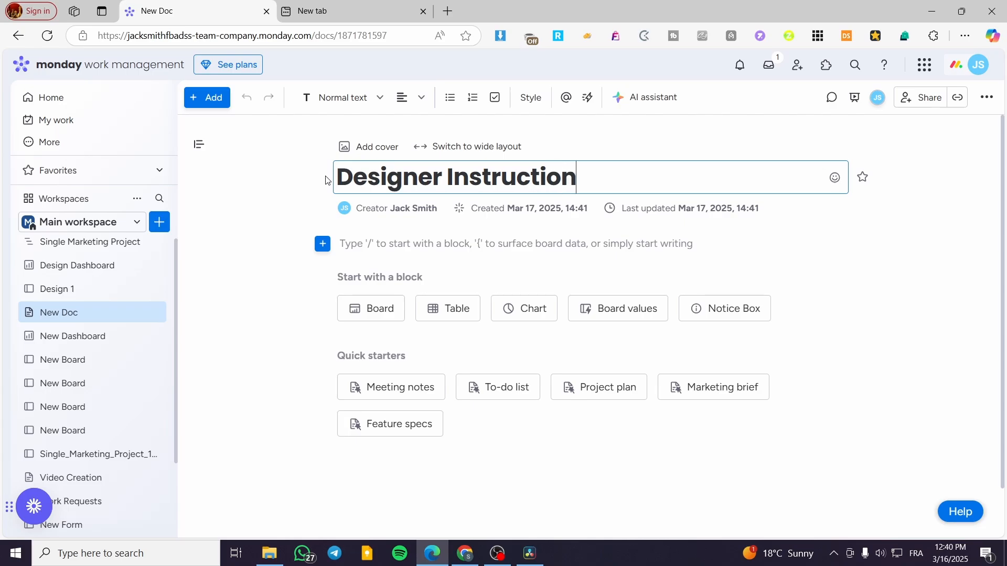
- Extend the doc's title to "Designer Instruction for the project"
text( for the p)
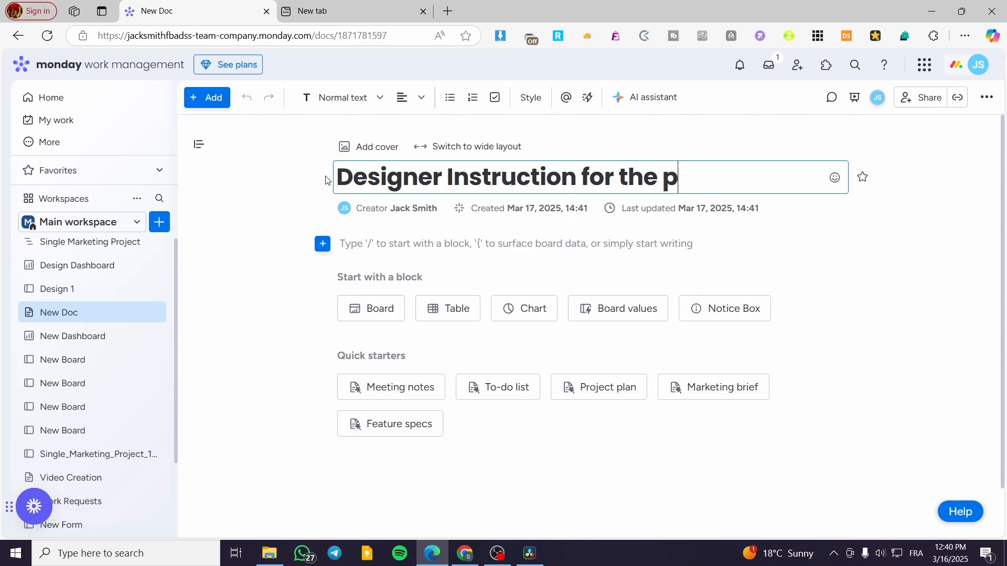
text(roje)
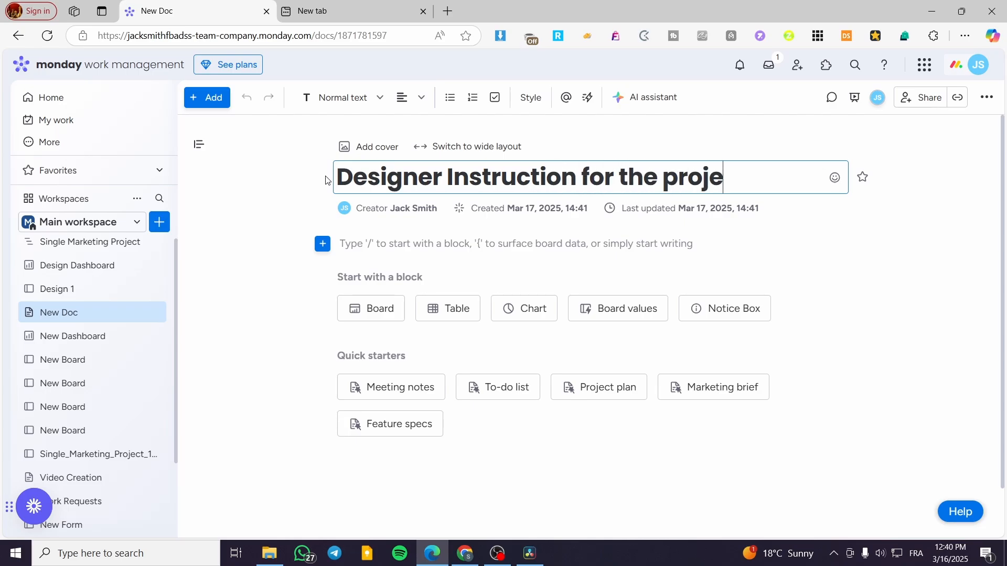
text(ct)
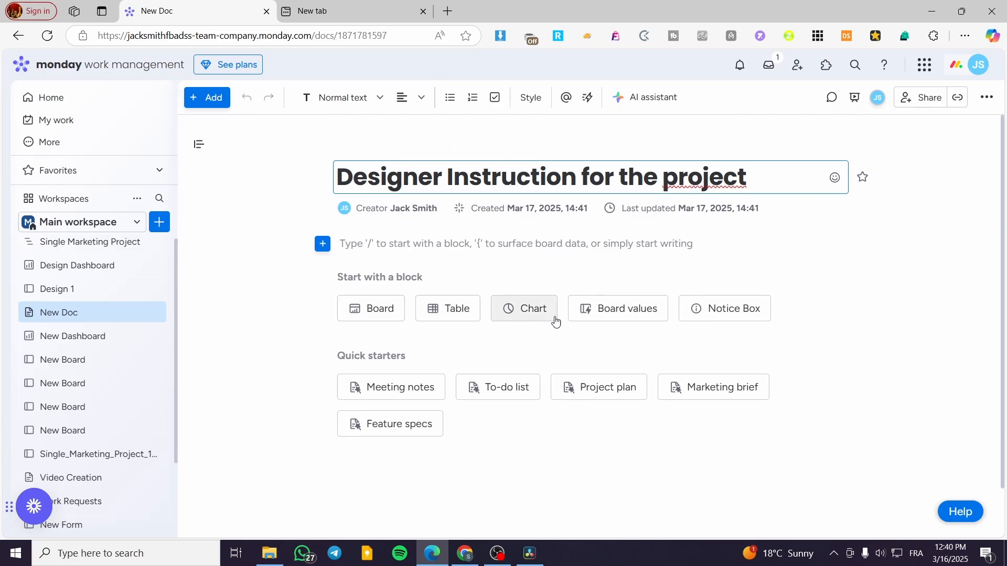
- Look through the block types the doc can insert, close the list, and check the Design 1 board before returning to the doc
click(323, 243)
scroll(449, 324, down, 5)
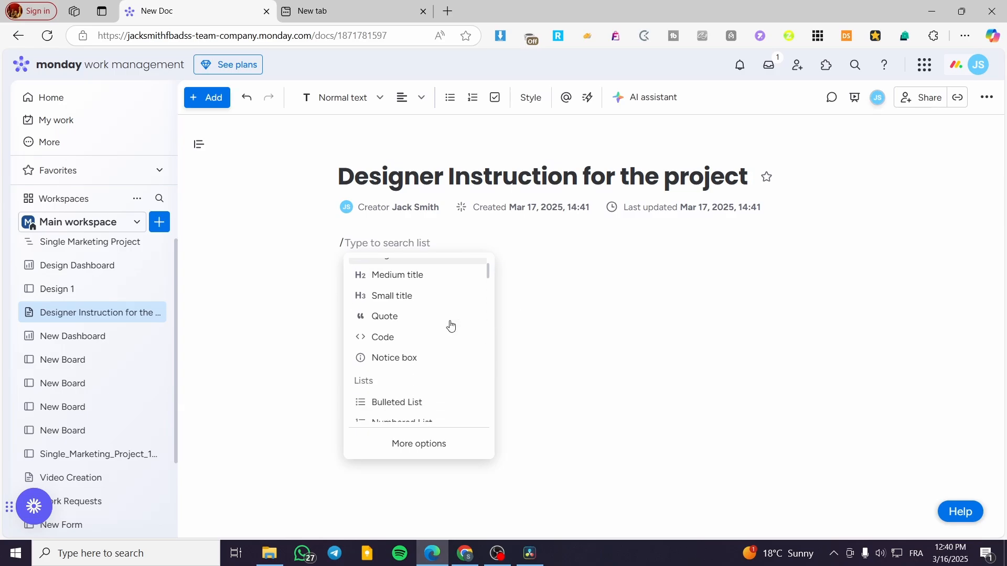
scroll(455, 359, down, 2)
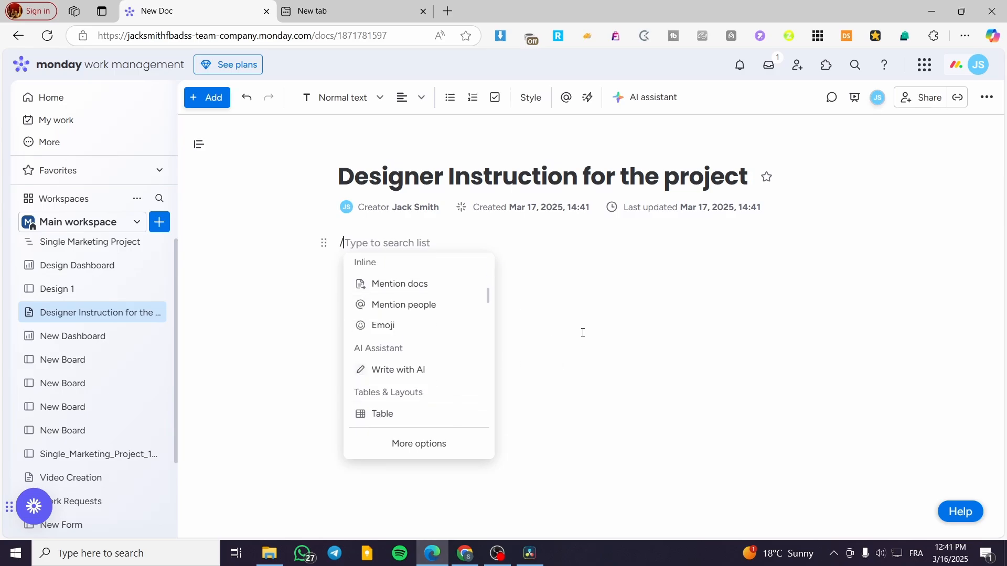
click(529, 332)
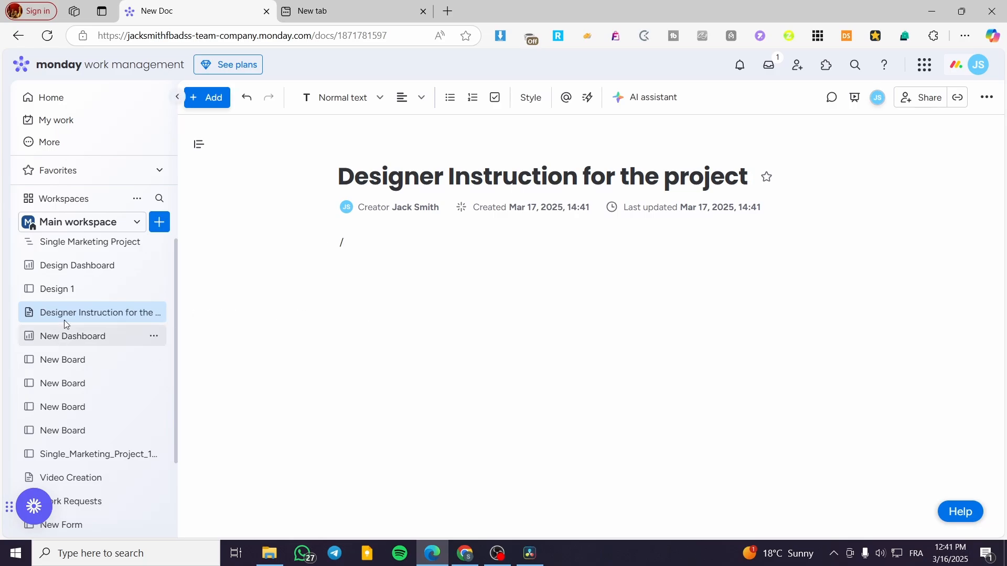
click(86, 290)
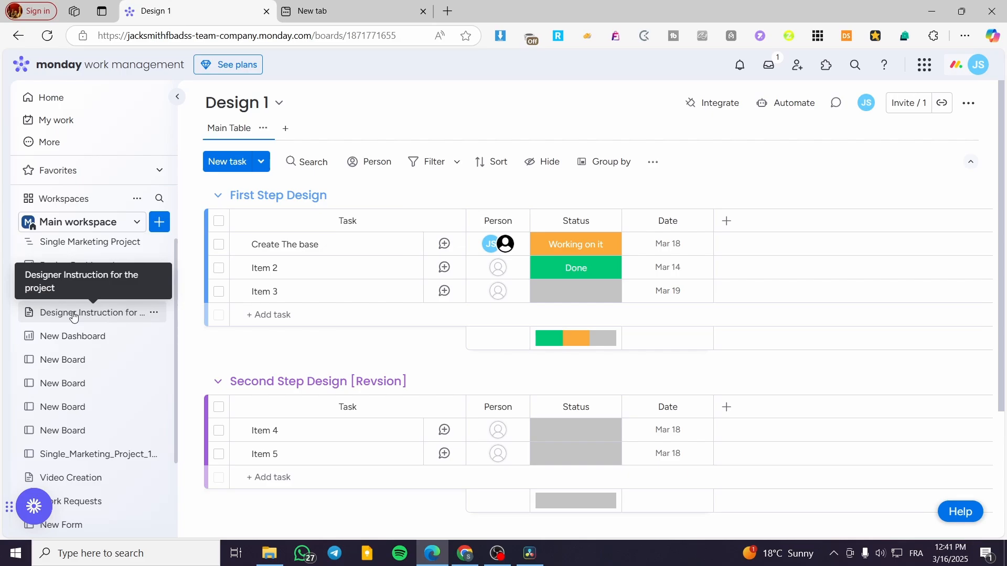
click(73, 317)
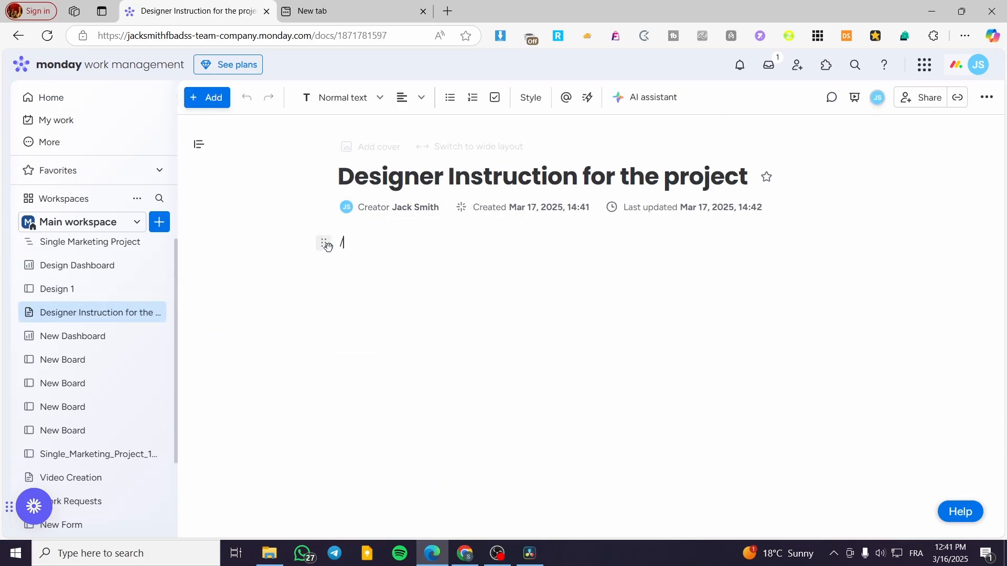
- Clear the stray slash from the doc body and review the insertable list, board, table and media blocks again without adding one
drag(367, 242, 312, 244)
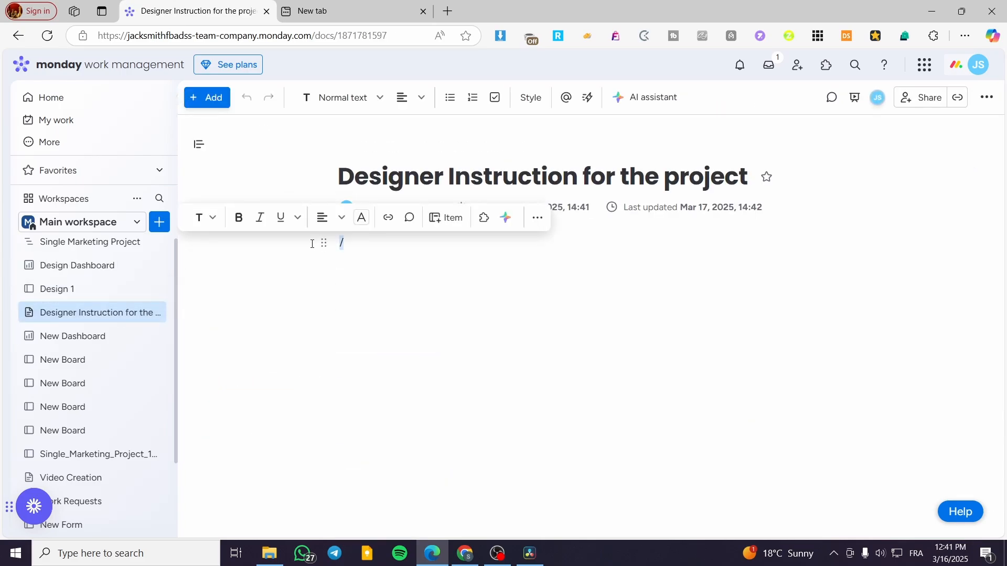
key(BackSpace)
click(322, 242)
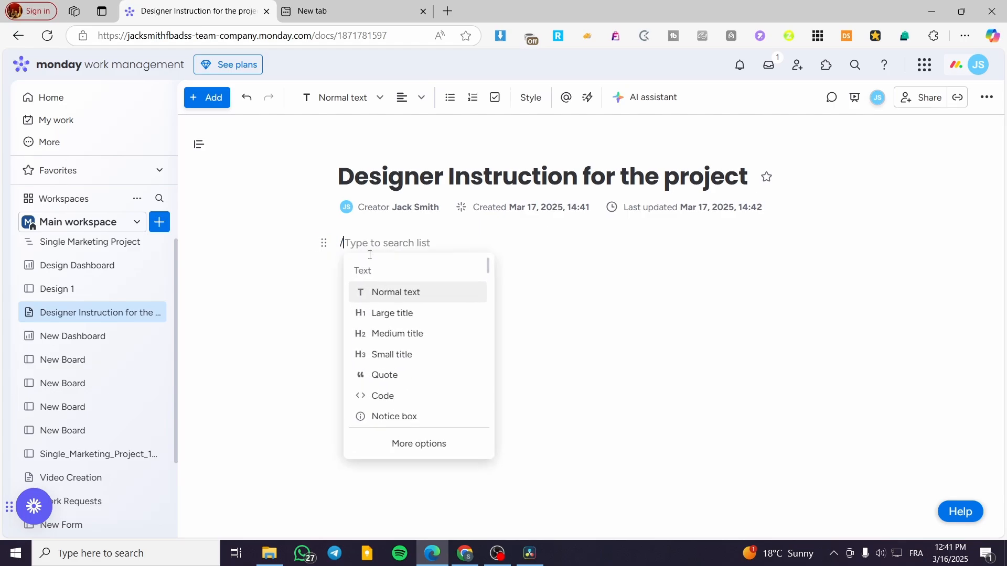
scroll(349, 344, down, 4)
scroll(416, 344, up, 2)
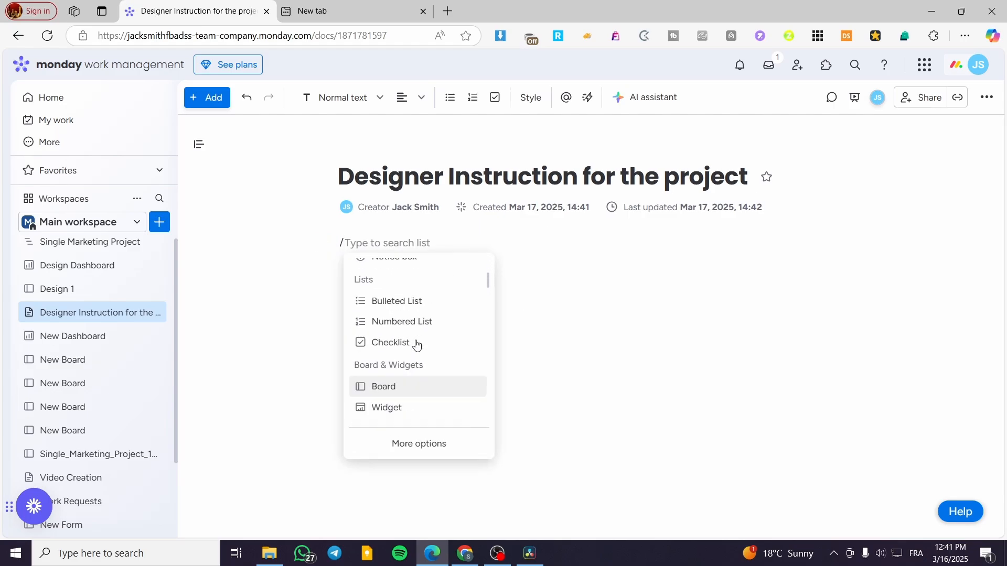
scroll(415, 347, down, 5)
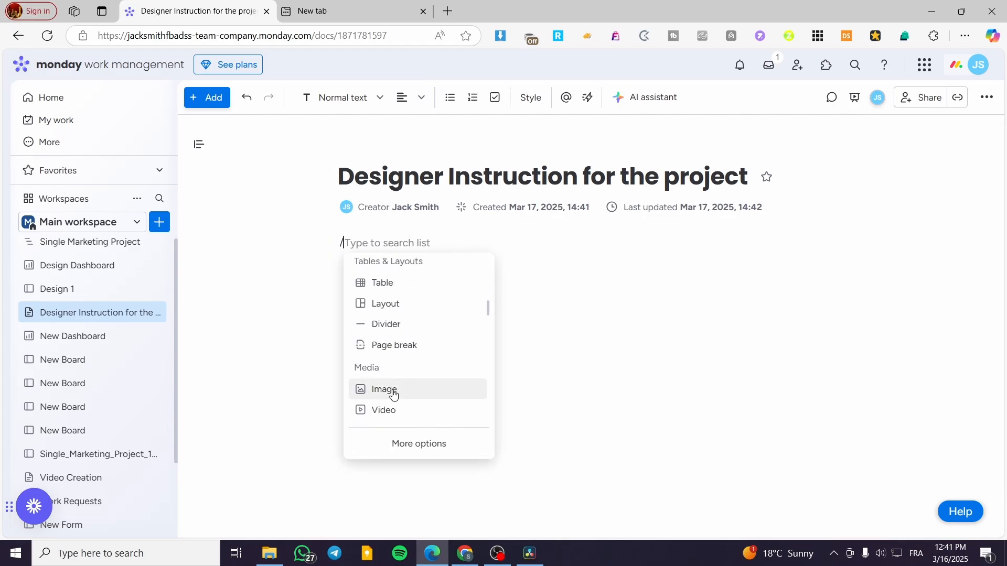
click(597, 379)
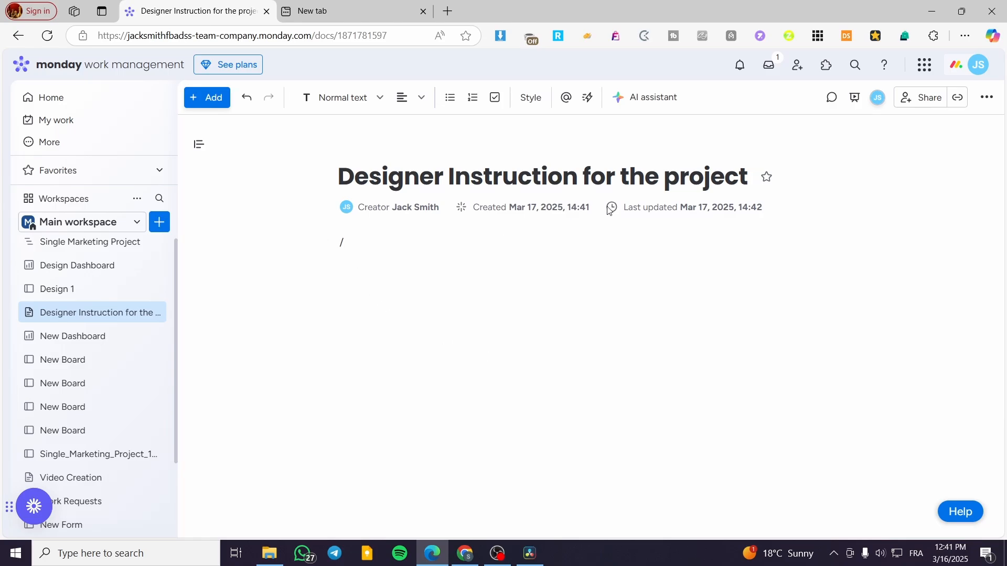
- Return to the Design 1 board by way of the Design Dashboard and add a Files column to it
click(104, 266)
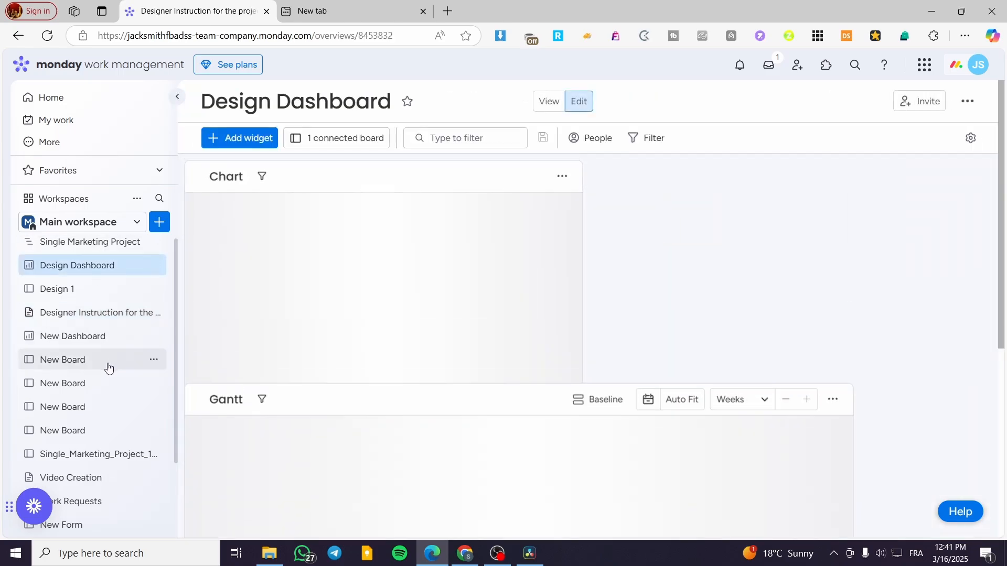
click(74, 290)
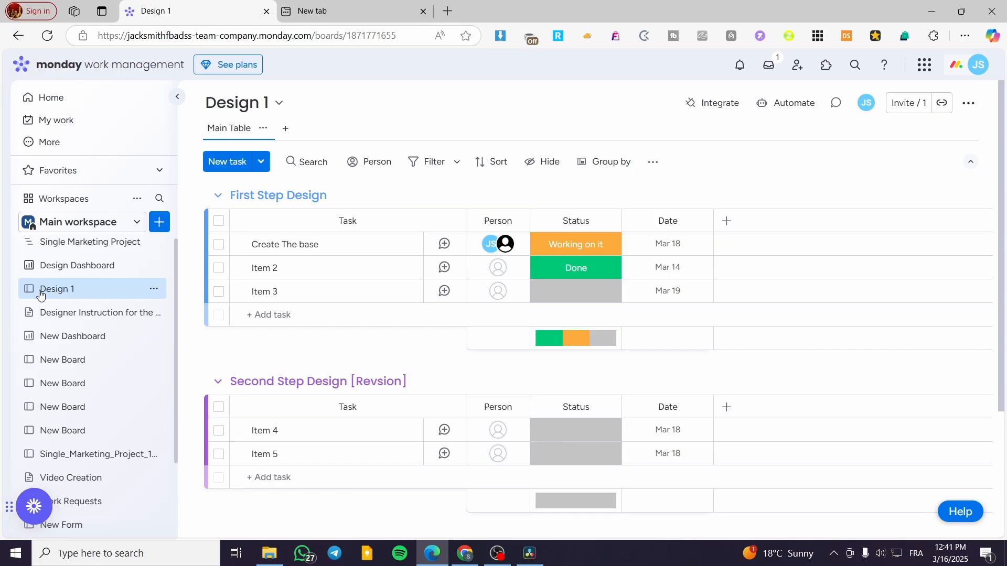
click(726, 221)
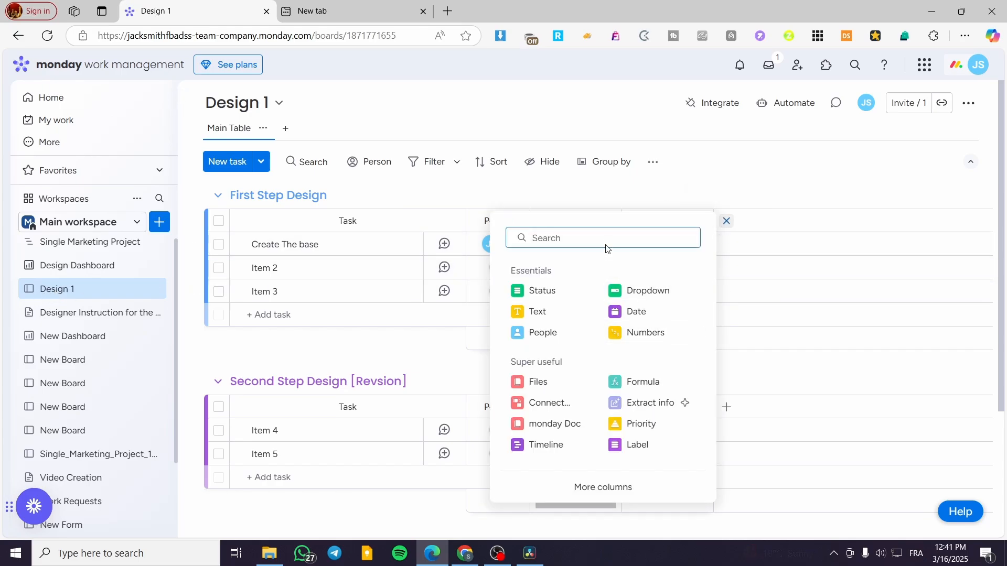
text(file)
click(562, 313)
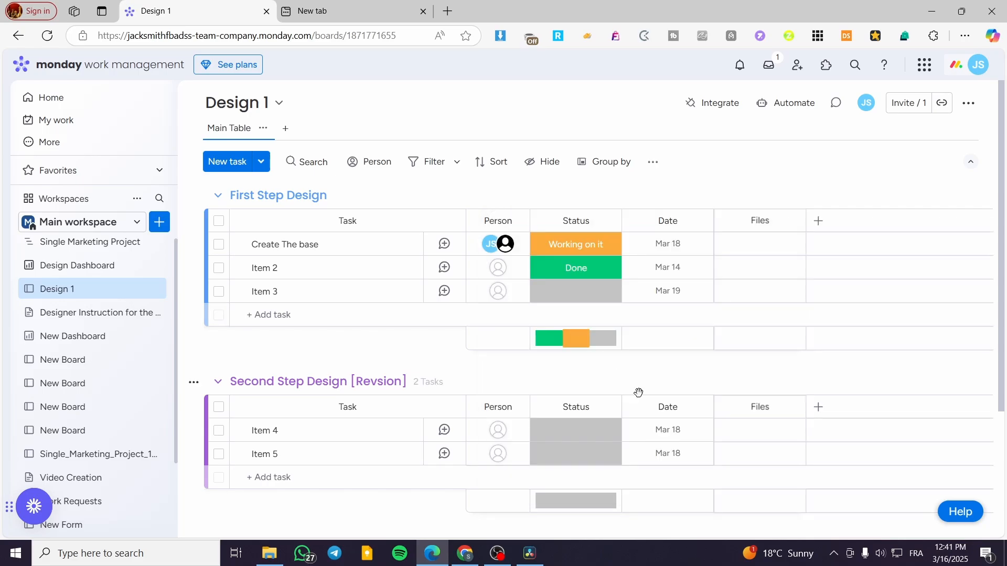
- Connect the existing "Designer Instruction for the project" doc to the Create The base task's Files cell and close the doc preview
click(758, 244)
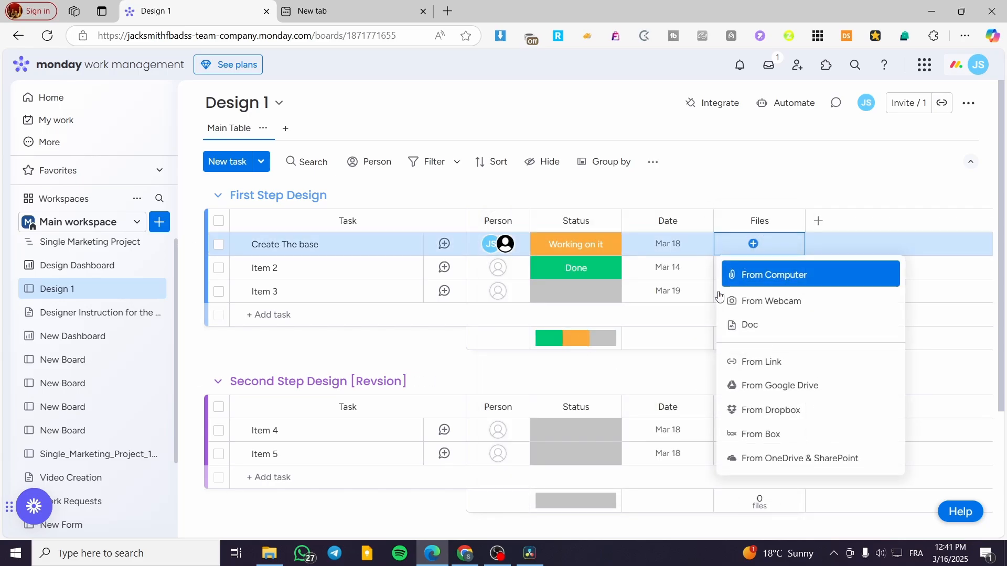
click(825, 327)
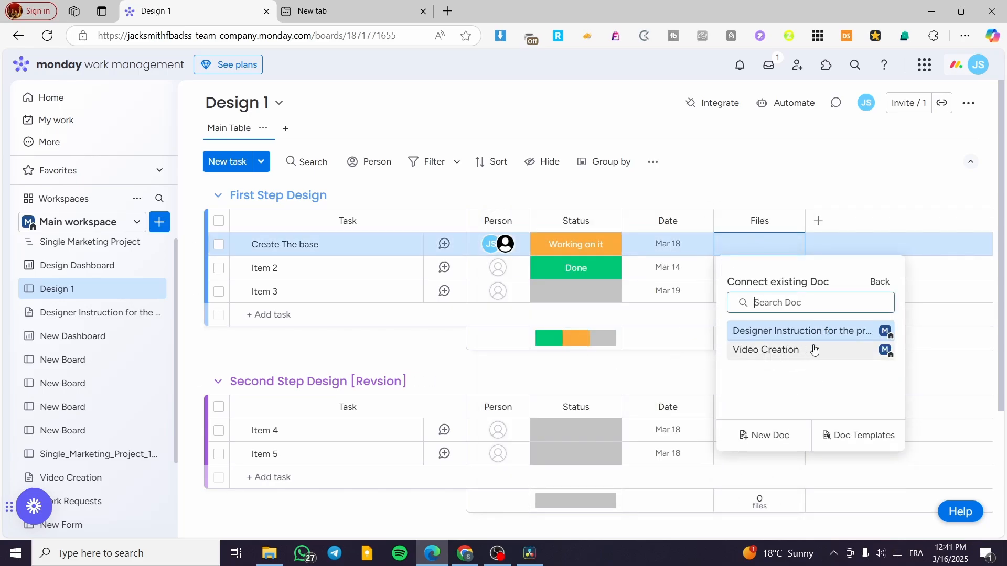
click(781, 342)
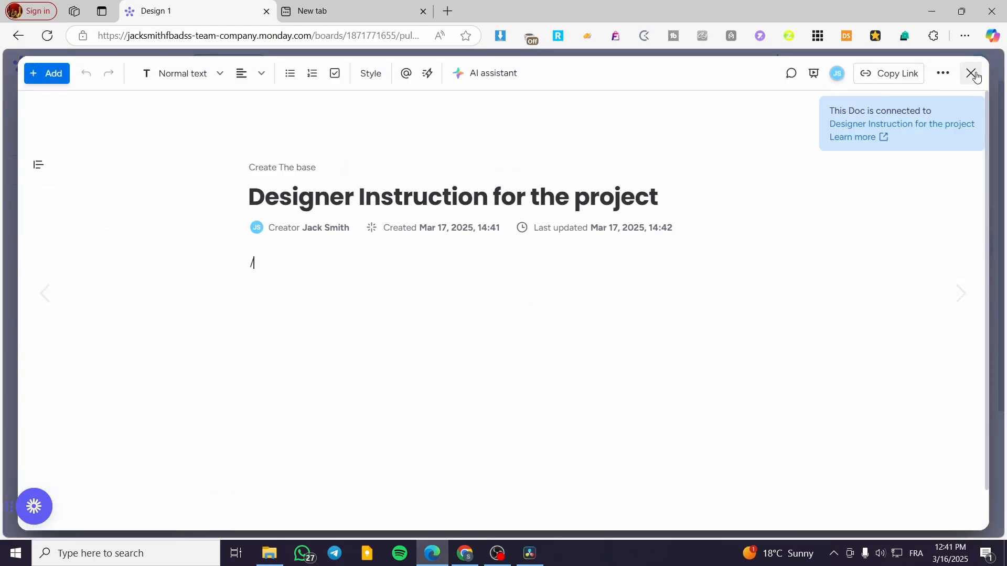
click(971, 73)
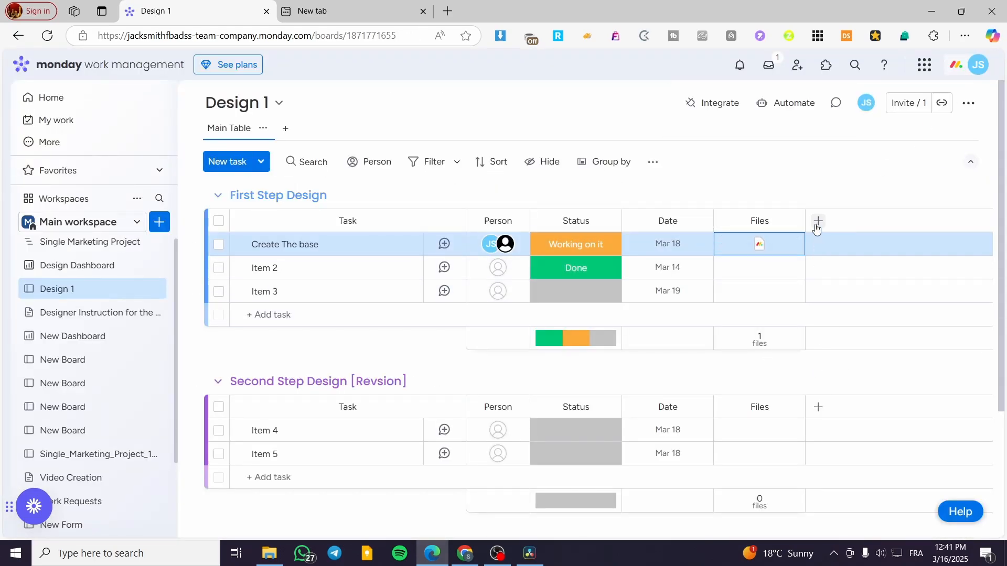
- Rename the Files column of the Design 1 board to "Instruction"
click(755, 268)
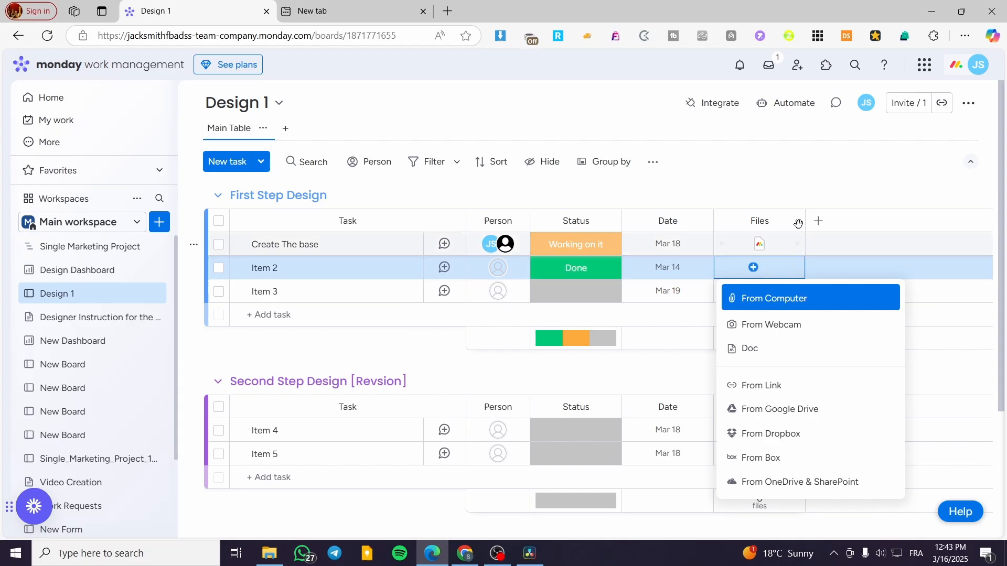
click(771, 223)
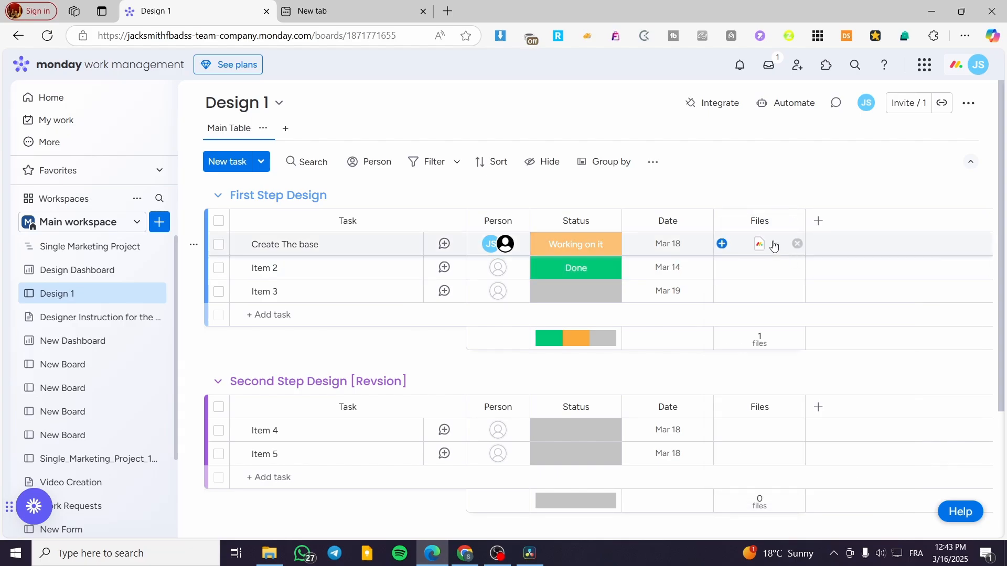
click(771, 220)
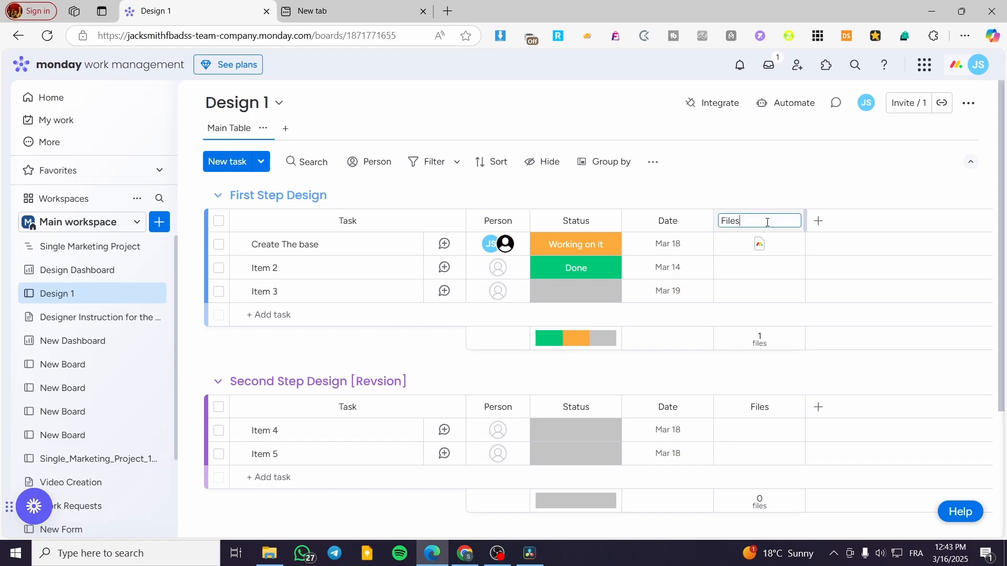
key(BackSpace)
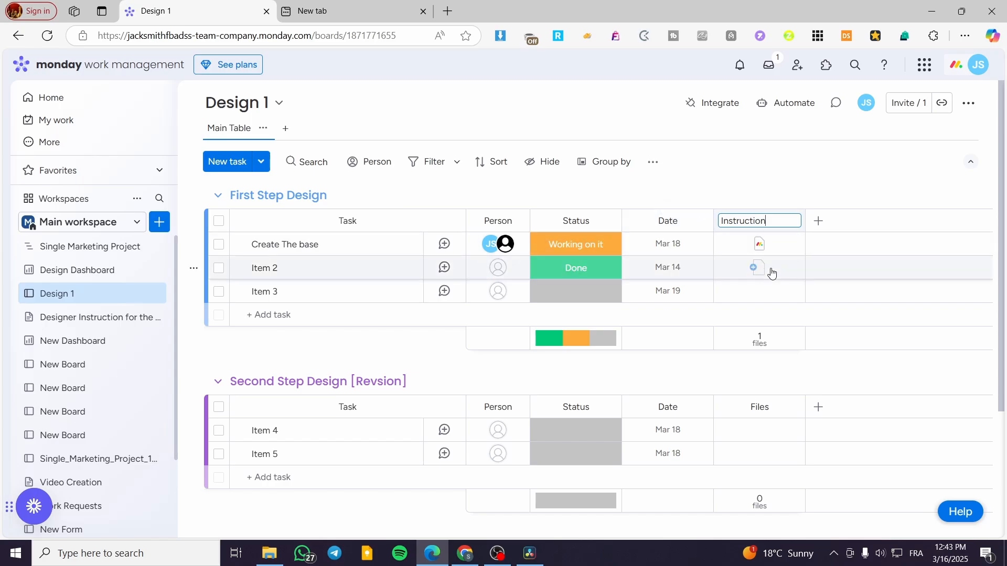
- Connect the existing "Designer Instruction for the project" doc to Item 2's Instruction cell and close the doc preview
click(755, 268)
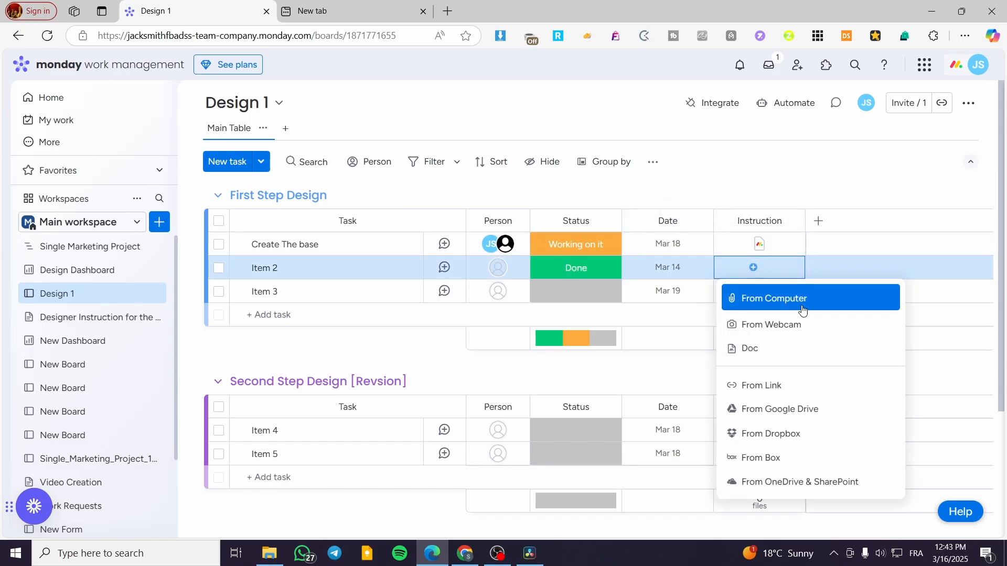
click(790, 357)
click(797, 353)
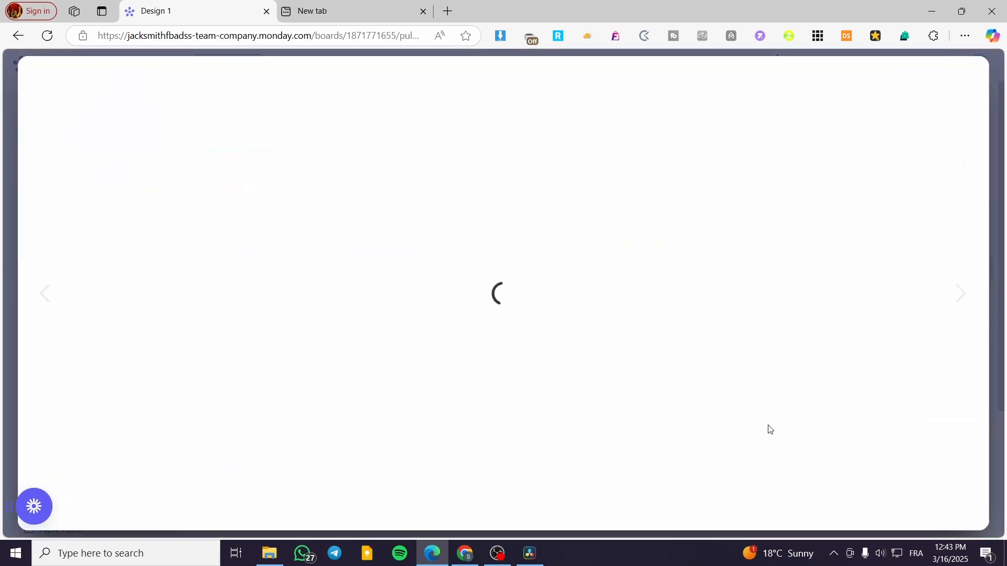
click(970, 79)
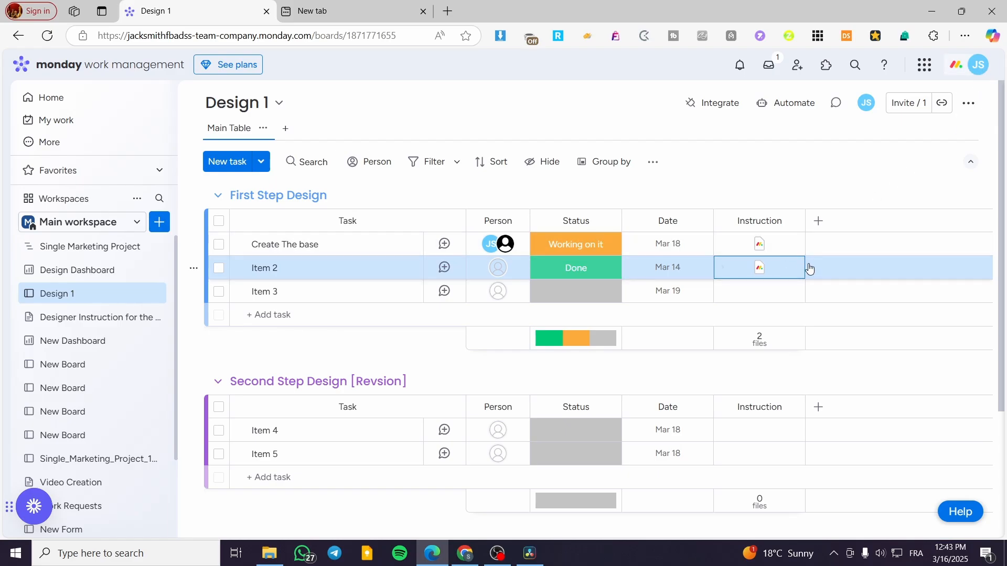
- Add another Files column after Instruction on the Design 1 board and name it "Attach File Here"
click(820, 223)
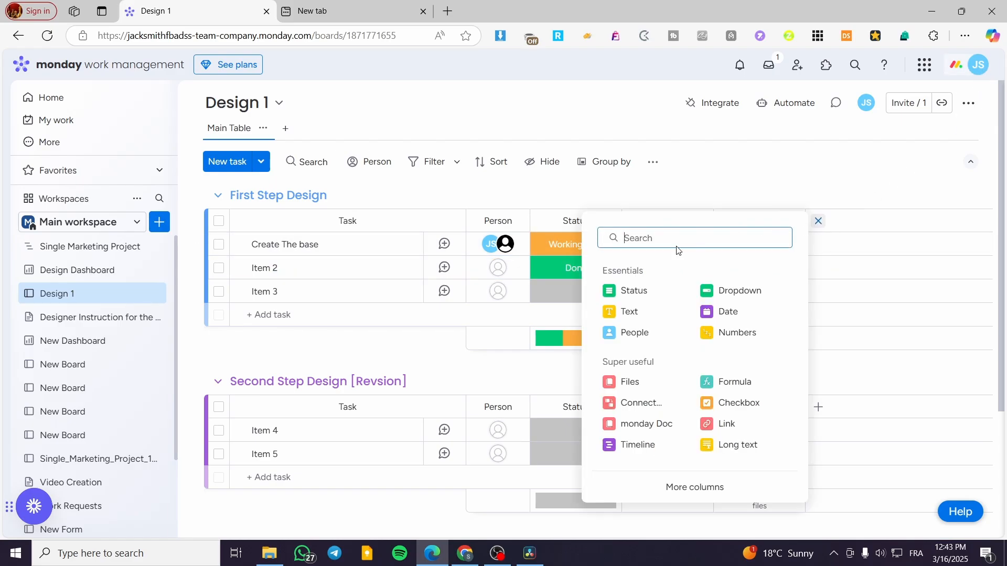
text(a)
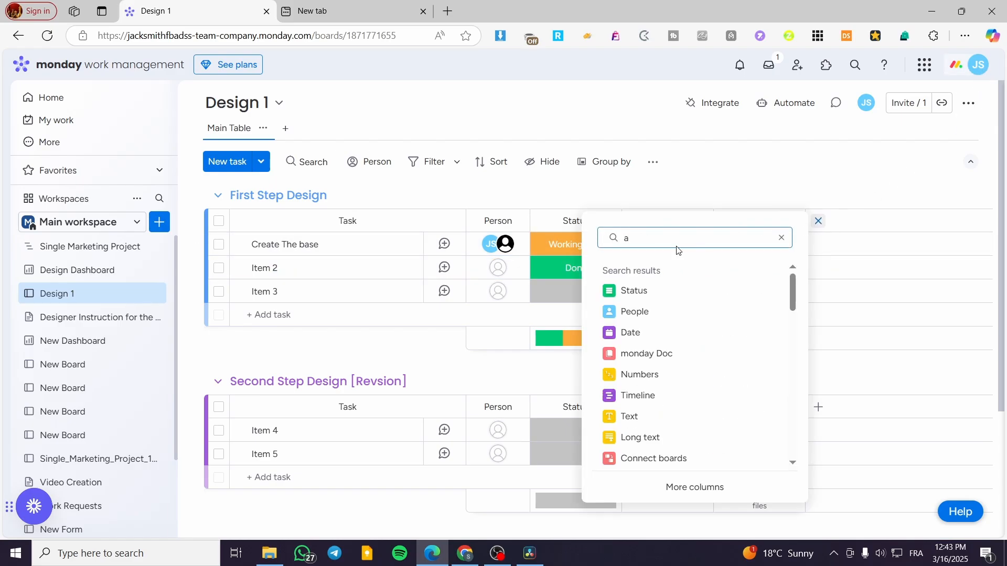
key(BackSpace)
text(File)
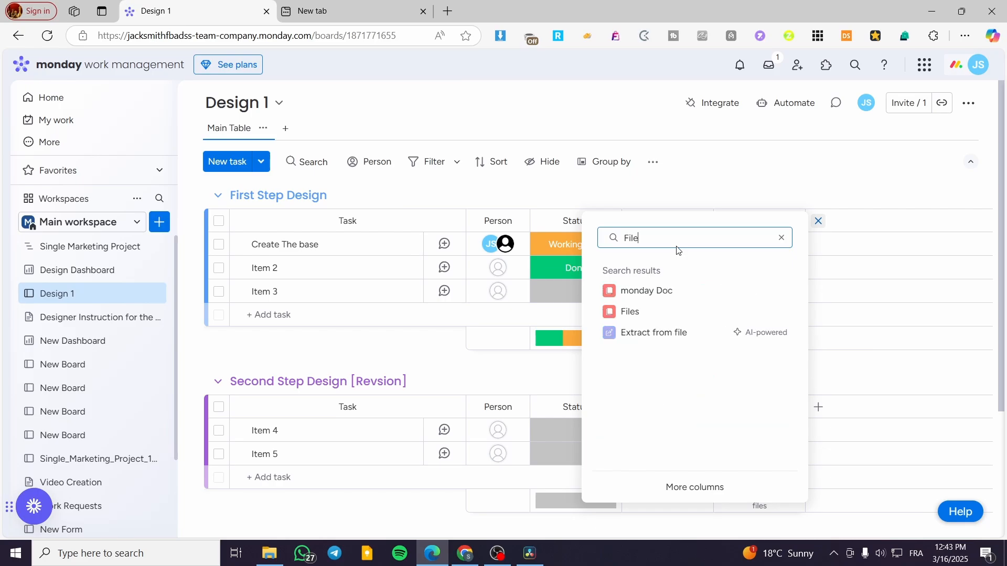
click(656, 319)
click(826, 229)
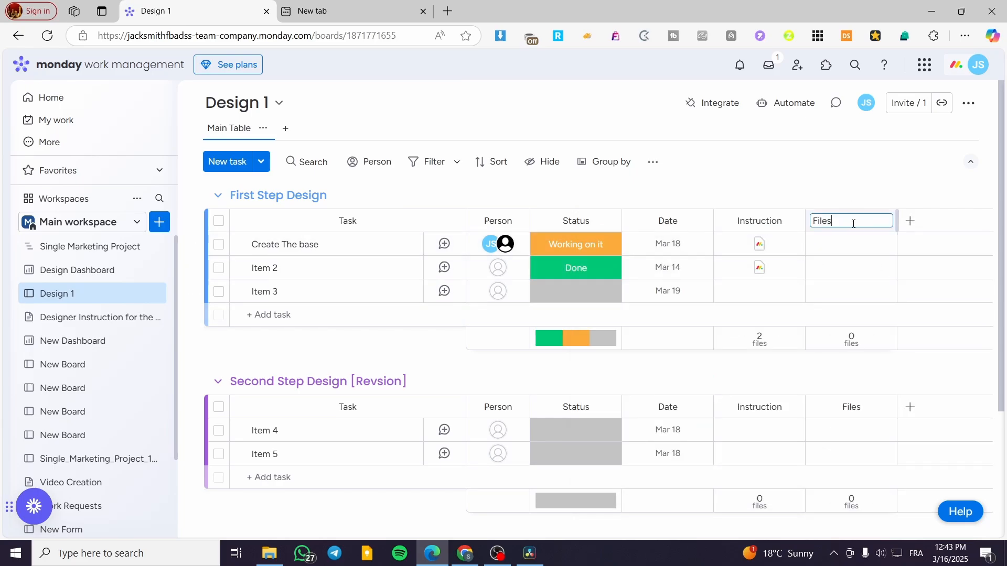
text(Attach)
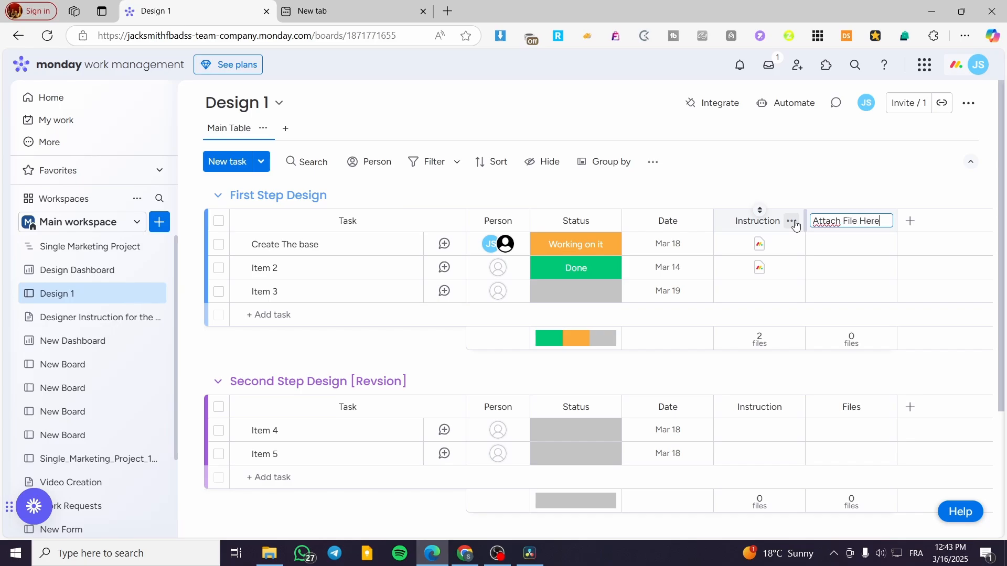
text( File Here)
key(Return)
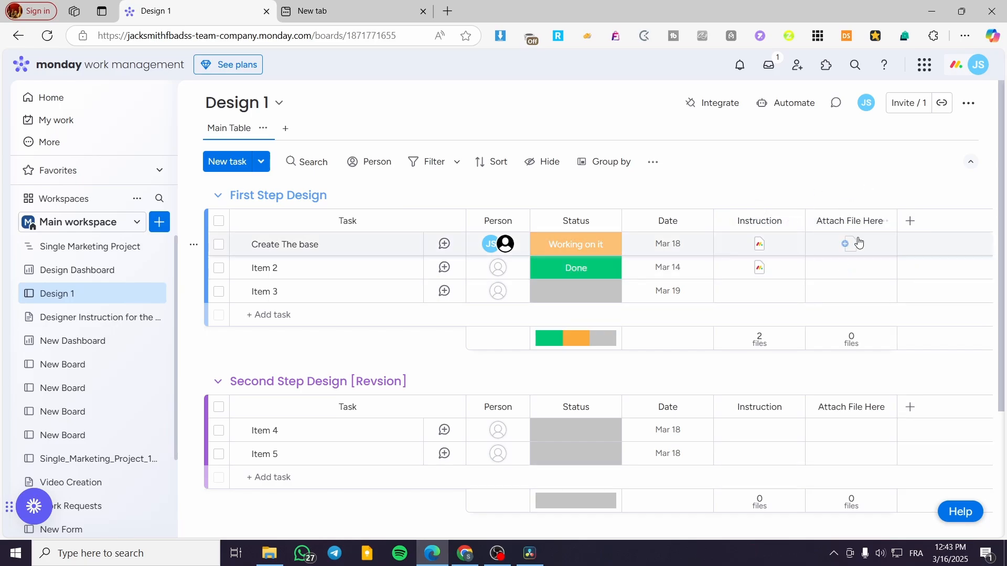
click(880, 249)
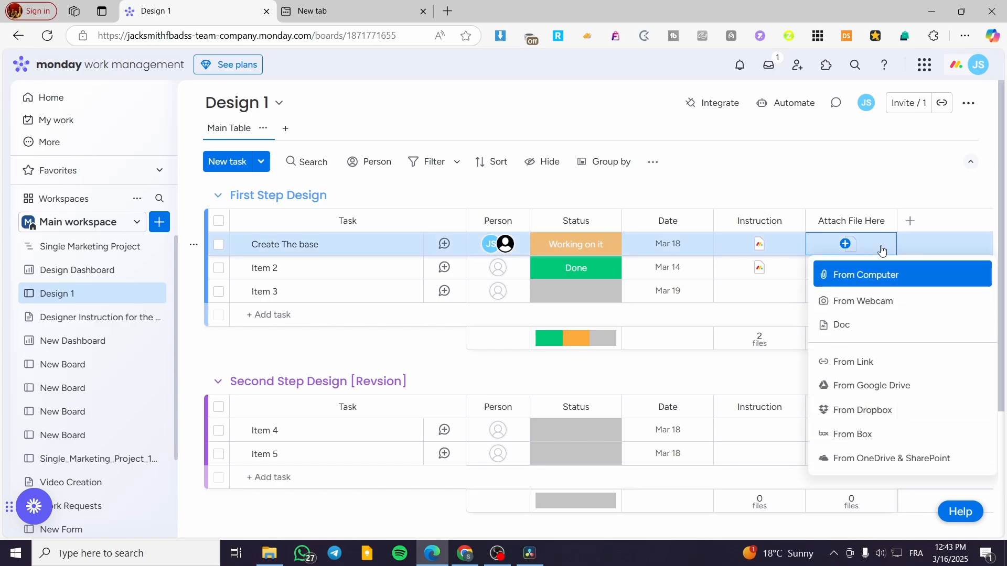
click(882, 223)
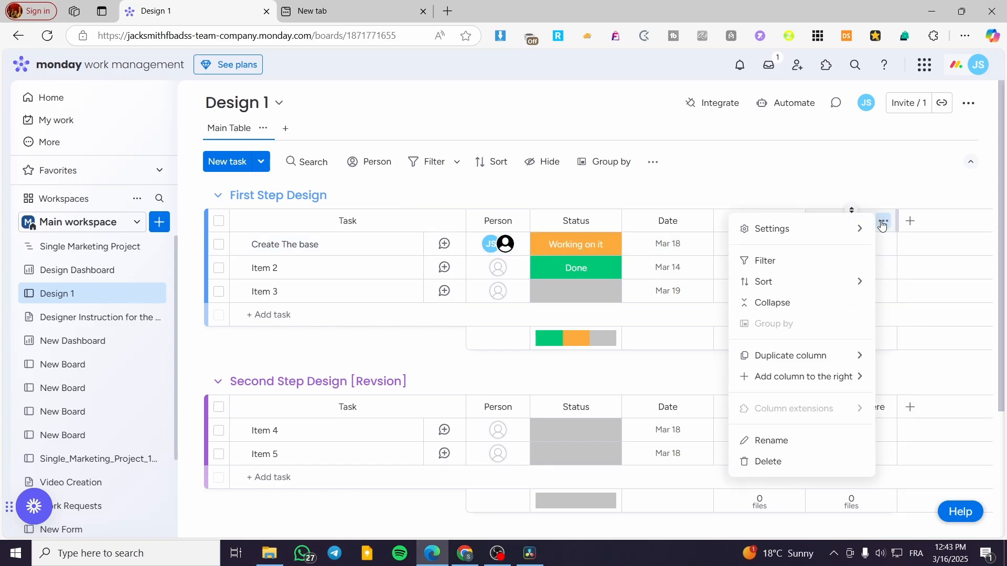
click(874, 178)
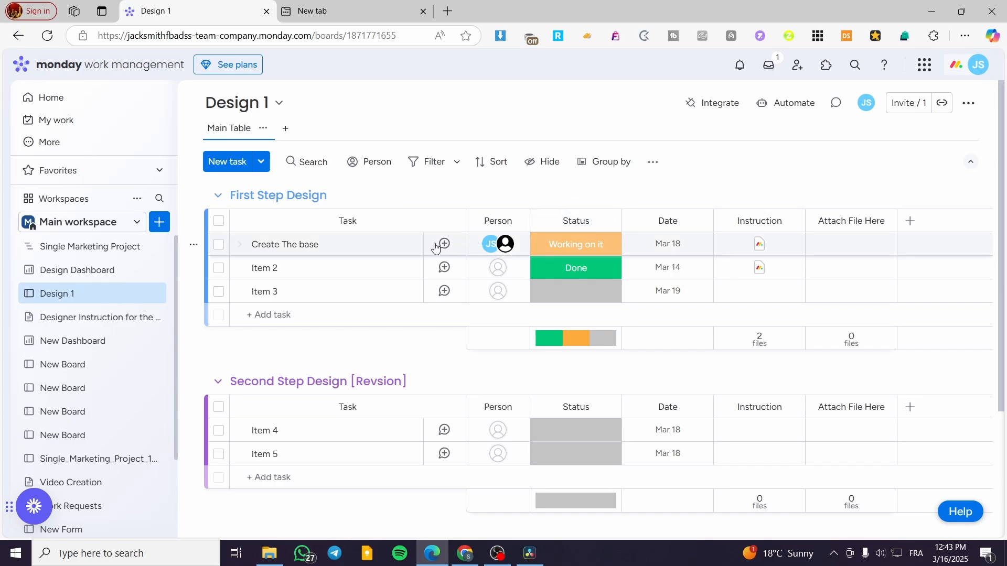
- Look through the Main workspace items from Single Marketing Project through Design 1 and the designer instruction doc to New Dashboard
click(87, 251)
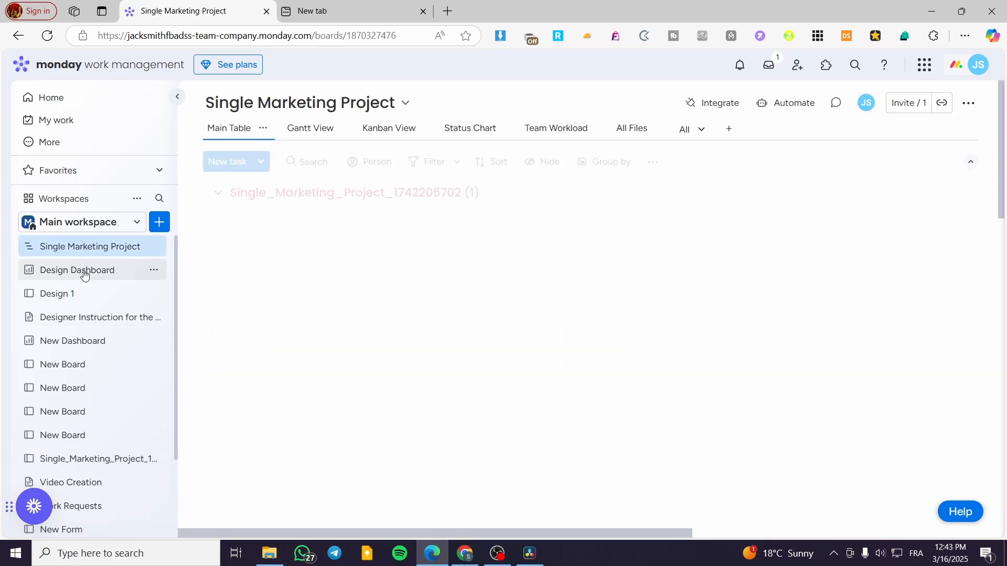
click(84, 273)
click(87, 294)
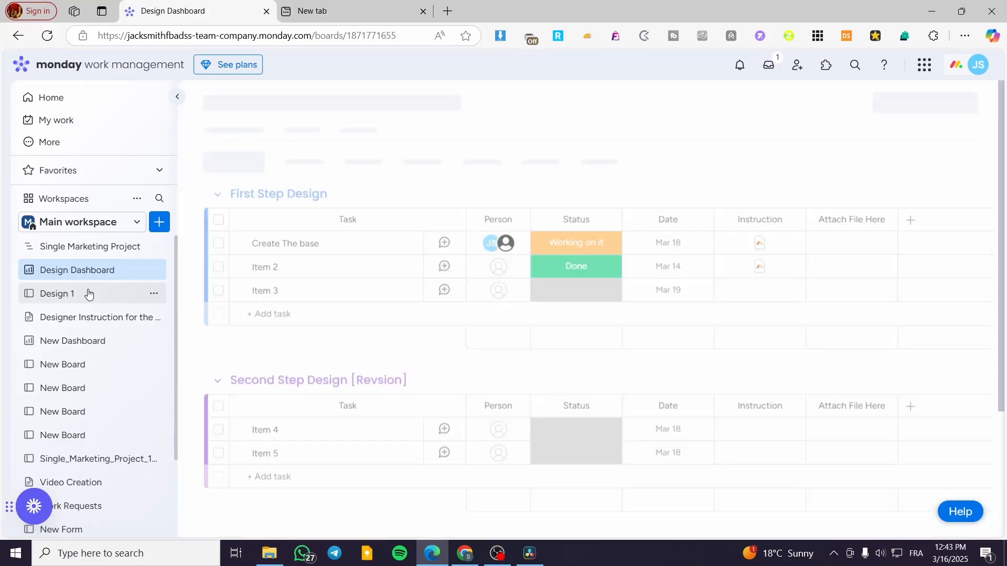
click(102, 318)
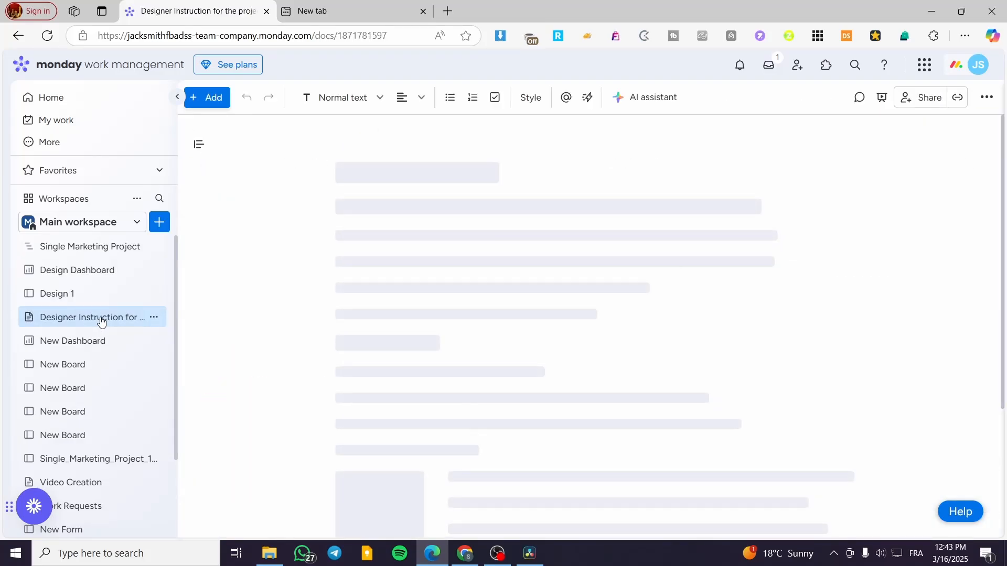
click(77, 342)
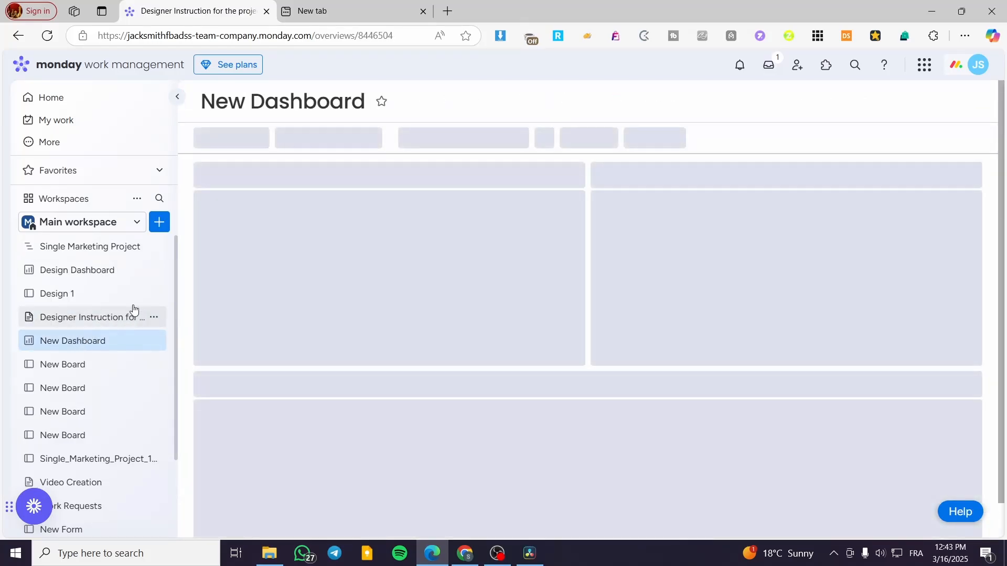
- Open the Design Dashboard and compare its View and Edit modes, ending in Edit mode
click(106, 271)
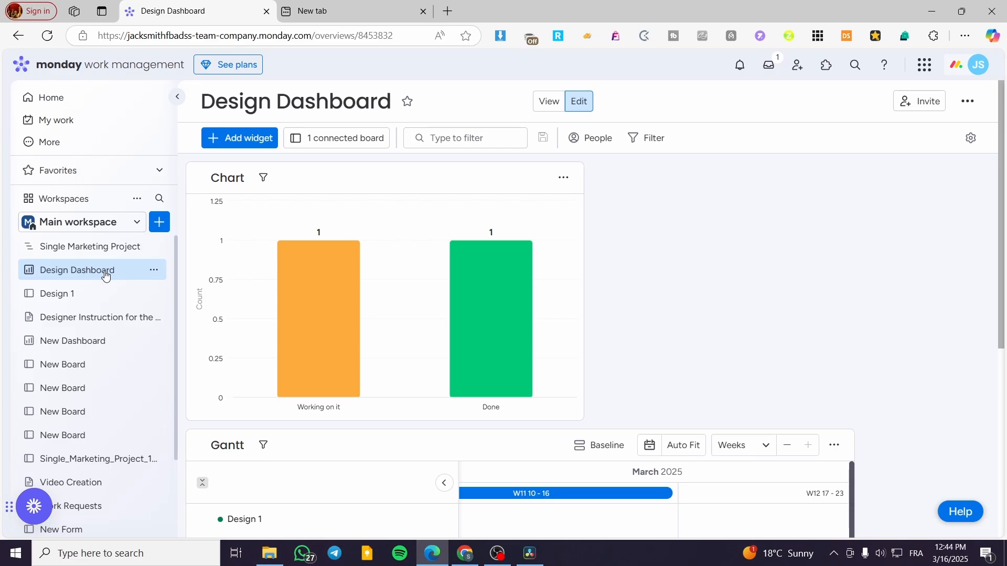
click(547, 100)
click(583, 102)
click(550, 101)
click(582, 106)
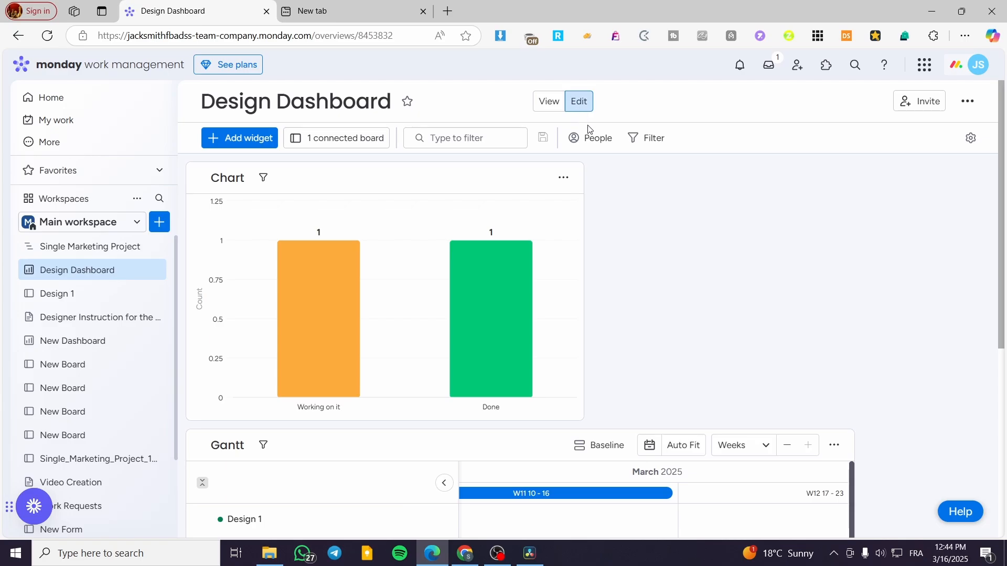